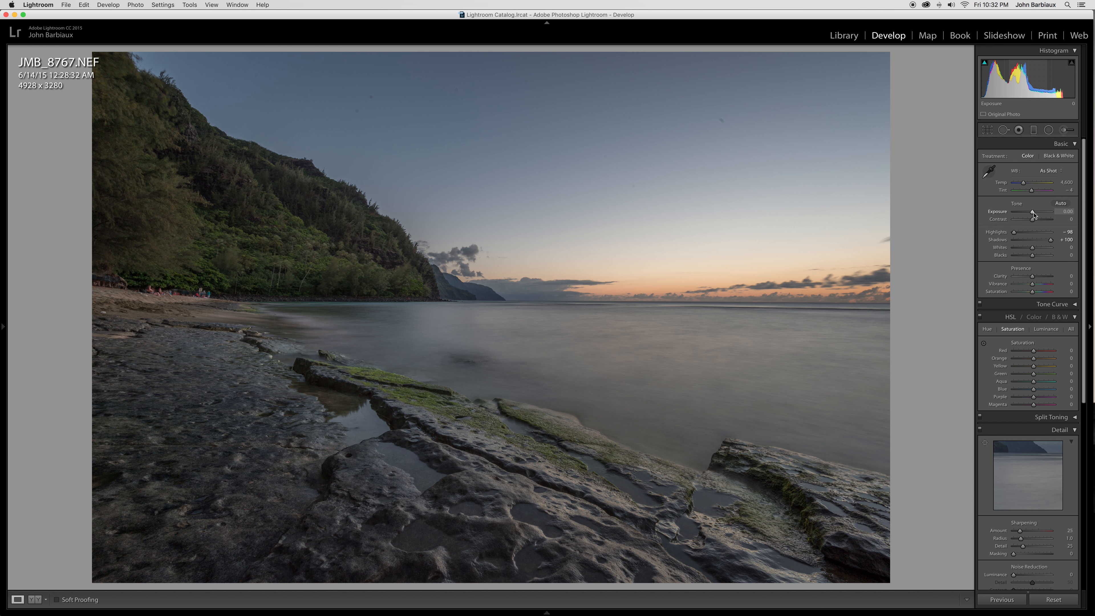
# Brighten the whole photo by setting its Exposure to +0.65.
pyautogui.click(1034, 211)
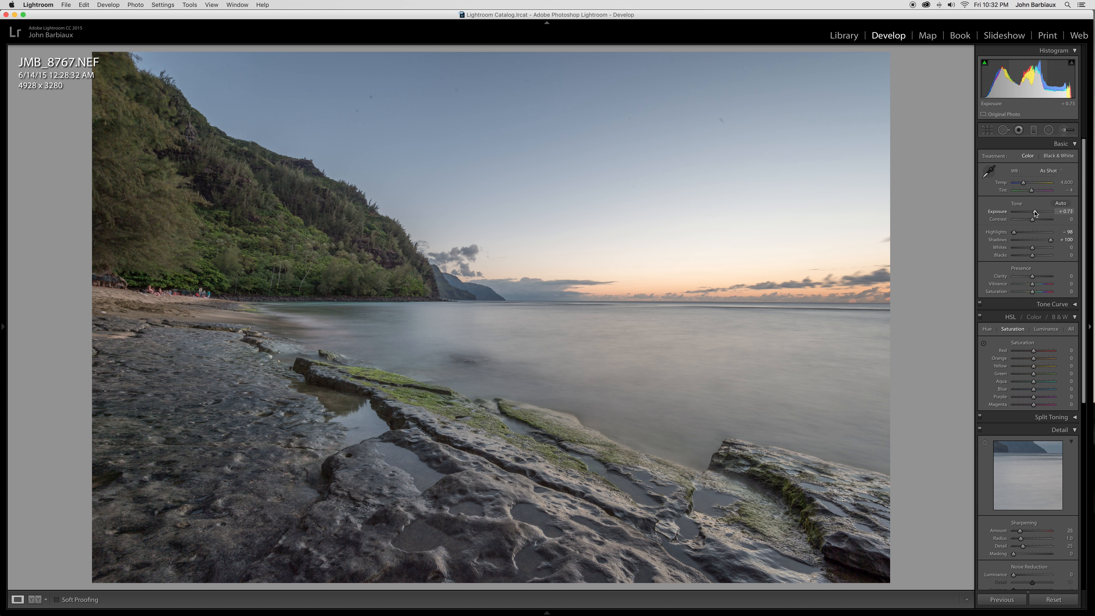
pyautogui.moveTo(1035, 212); pyautogui.dragTo(1034, 213)
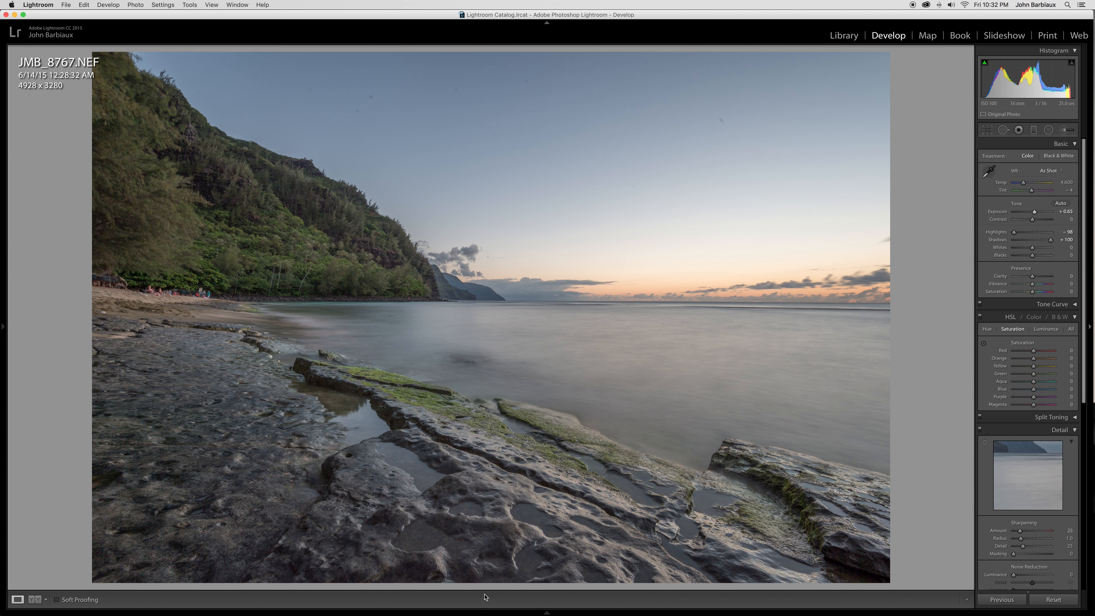
# Set the Sharpening Amount to 77 and the Luminance noise reduction to 20 while viewing the rocks and shoreline close up.
pyautogui.click(328, 376)
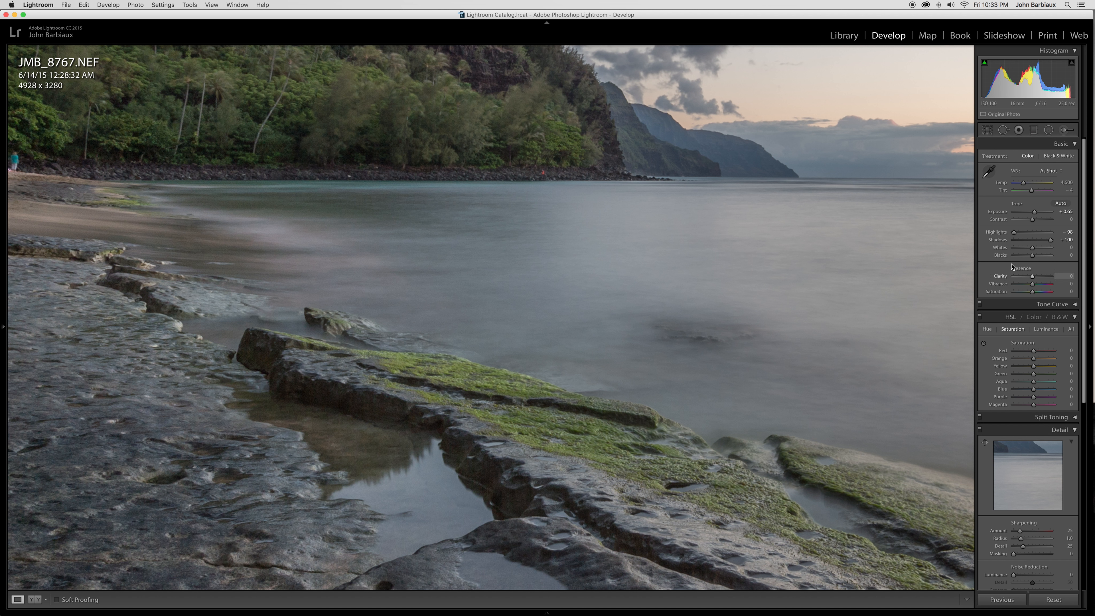
pyautogui.scroll(-5, 999, 359)
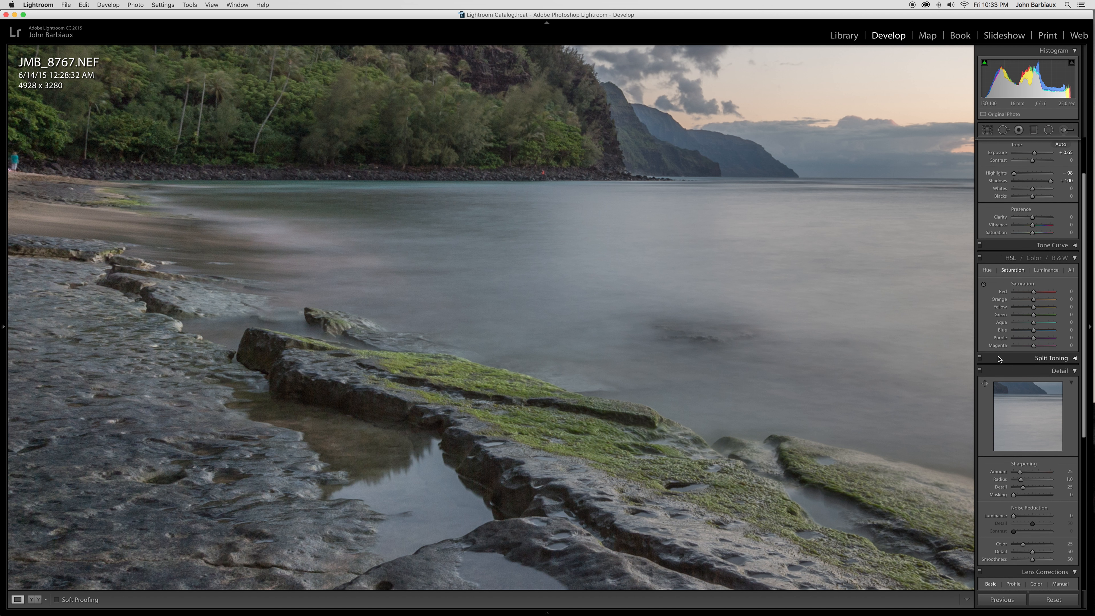
pyautogui.scroll(-1, 999, 359)
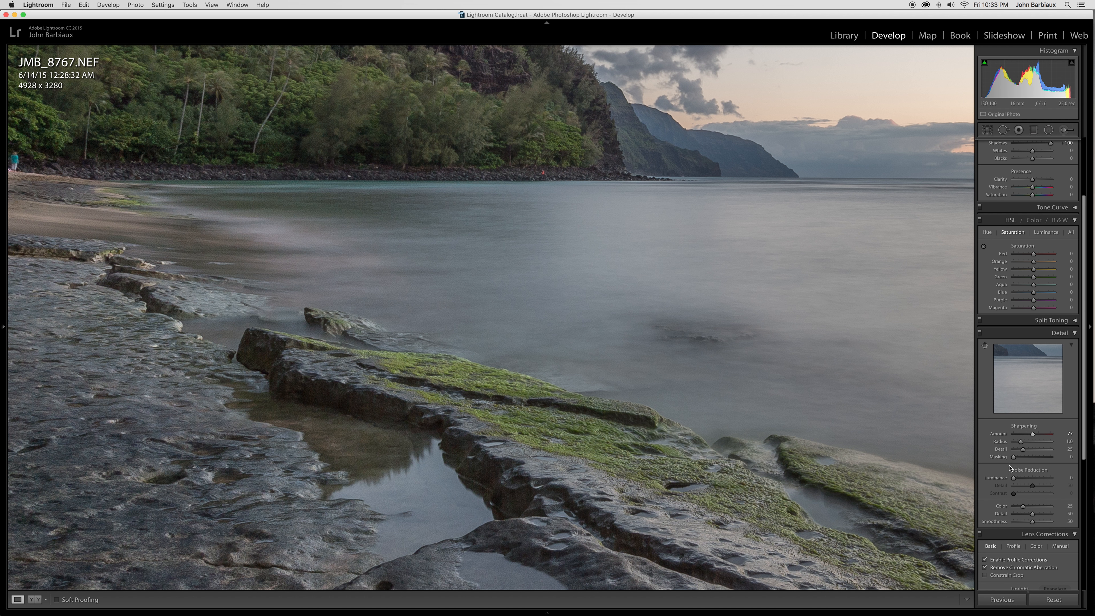
pyautogui.click(1021, 478)
# Set the Sharpening Masking to 60 with the mask preview shown, and return to the full photo view.
pyautogui.press('alt')
pyautogui.keyDown('alt'); pyautogui.click(1013, 457); pyautogui.keyUp('alt')
pyautogui.moveTo(1014, 458); pyautogui.dragTo(1036, 458)
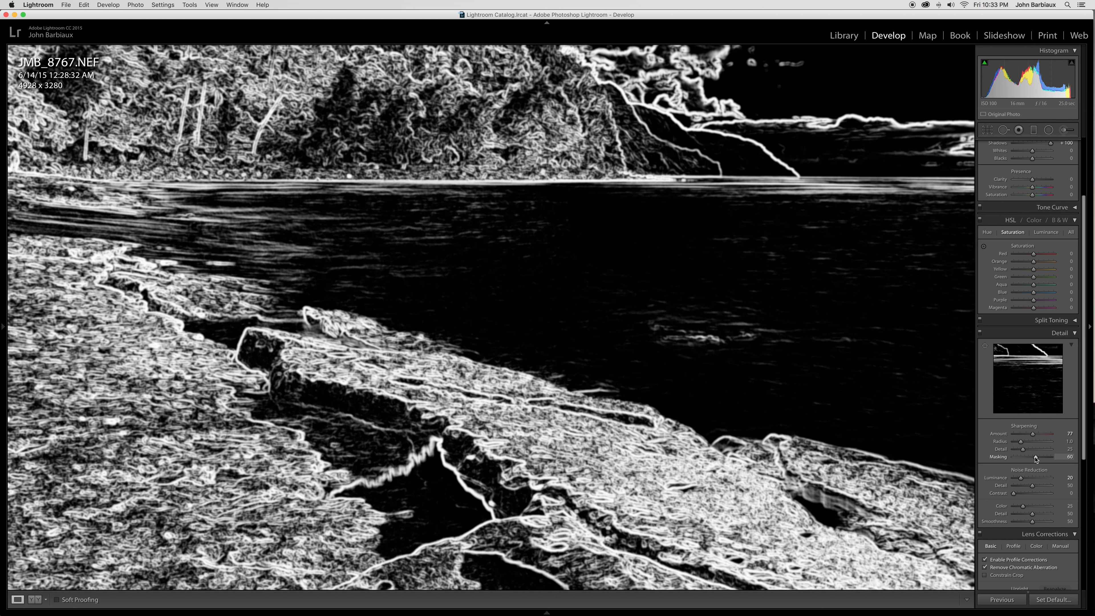
pyautogui.moveTo(1036, 459); pyautogui.dragTo(1036, 459)
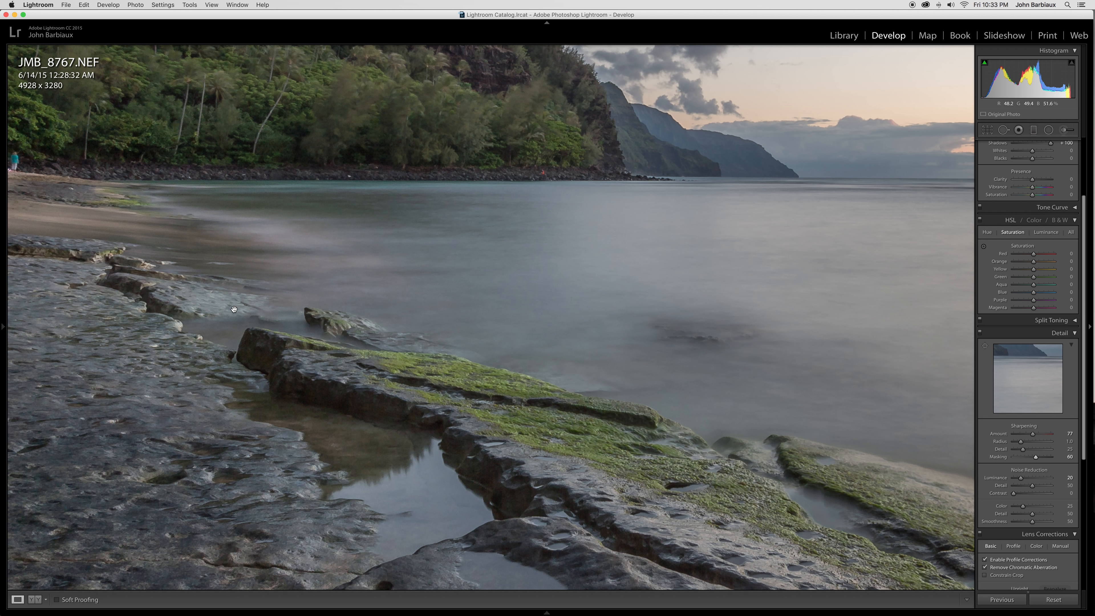
pyautogui.click(226, 348)
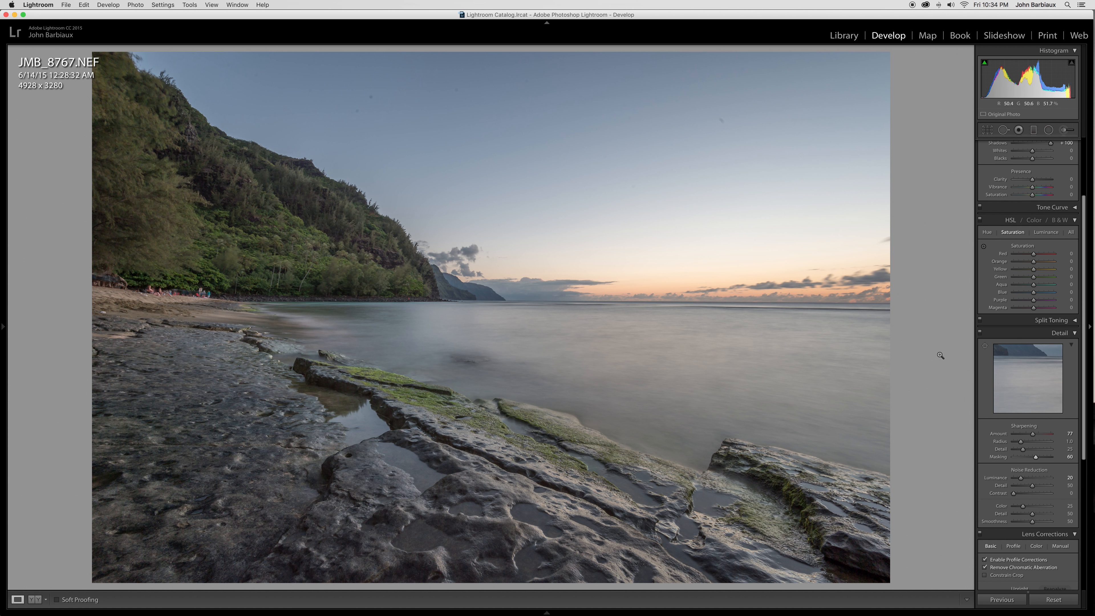
# Set Whites to +36 using the highlight clipping preview, and lower Blacks slightly.
pyautogui.scroll(5, 1043, 276)
pyautogui.scroll(-1, 1047, 270)
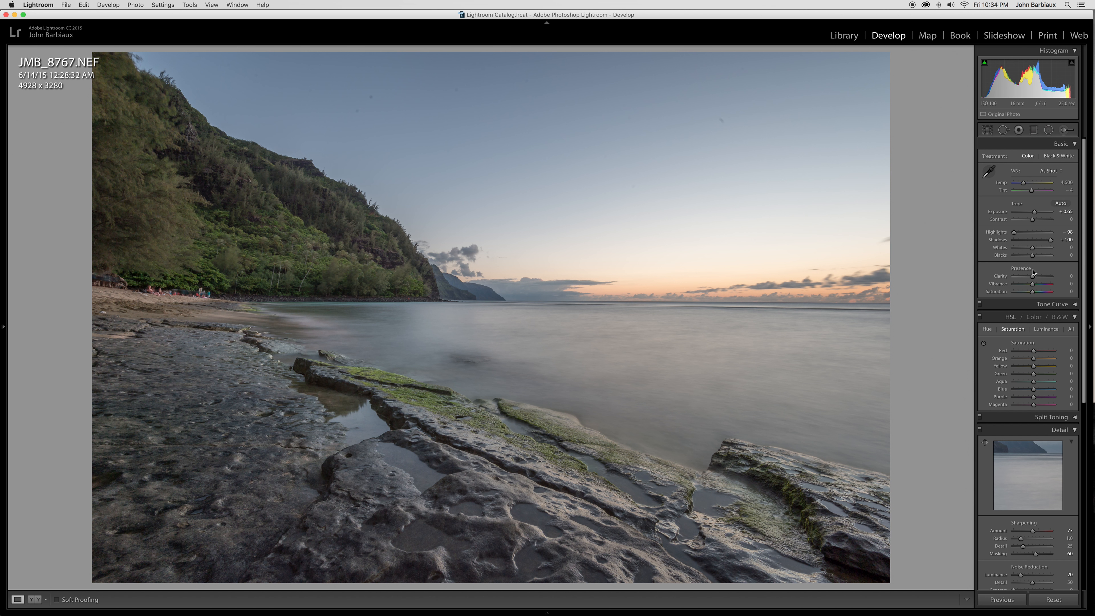
pyautogui.moveTo(1033, 248); pyautogui.dragTo(1040, 249)
pyautogui.press('alt')
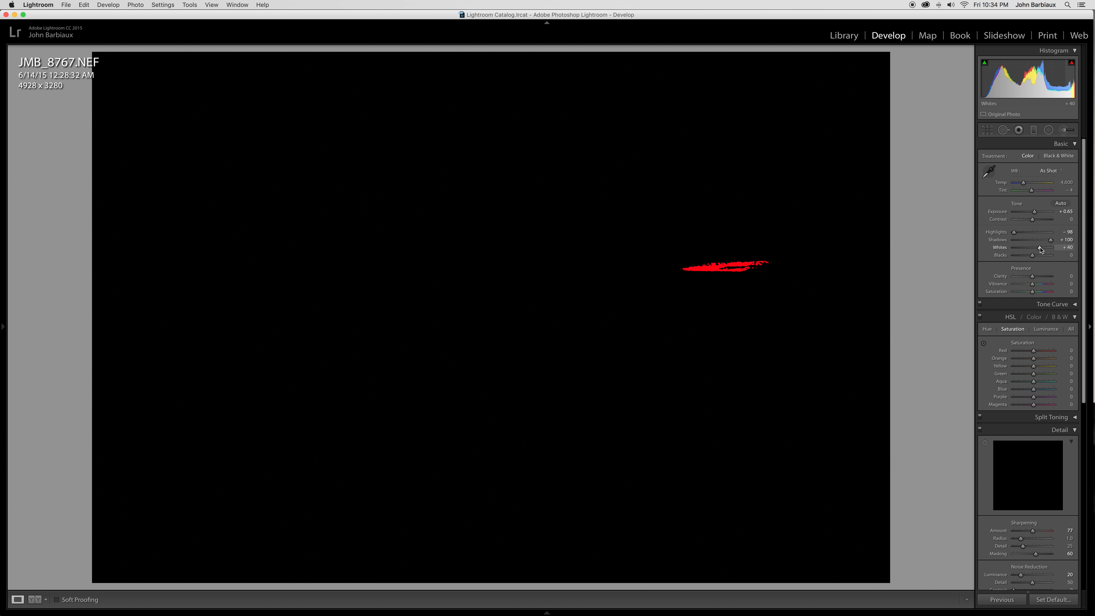
pyautogui.moveTo(1041, 250); pyautogui.dragTo(1040, 249)
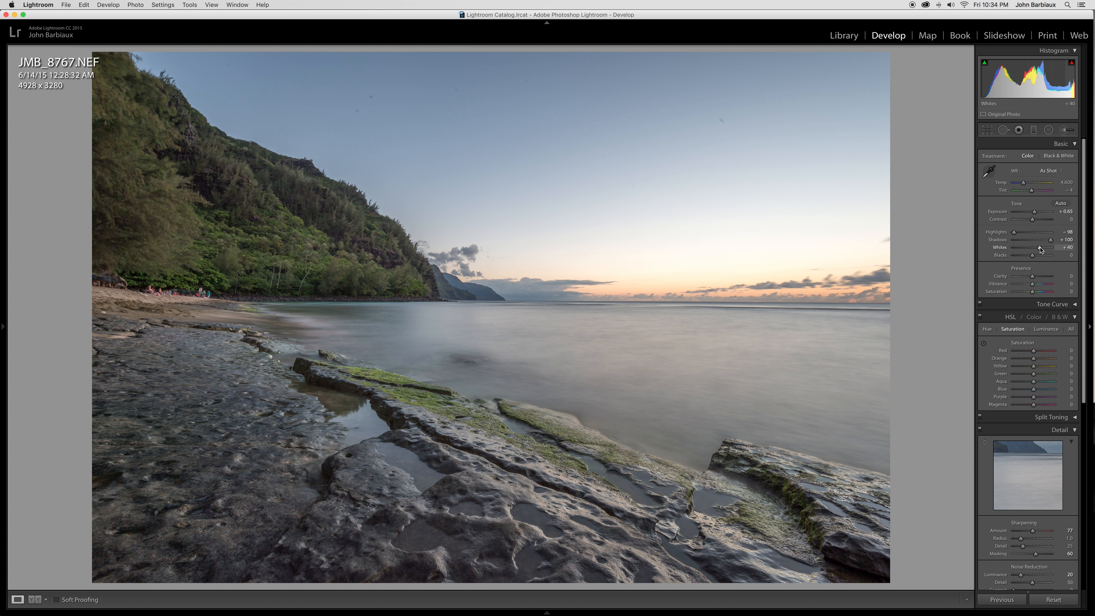
pyautogui.moveTo(1034, 258); pyautogui.dragTo(1032, 257)
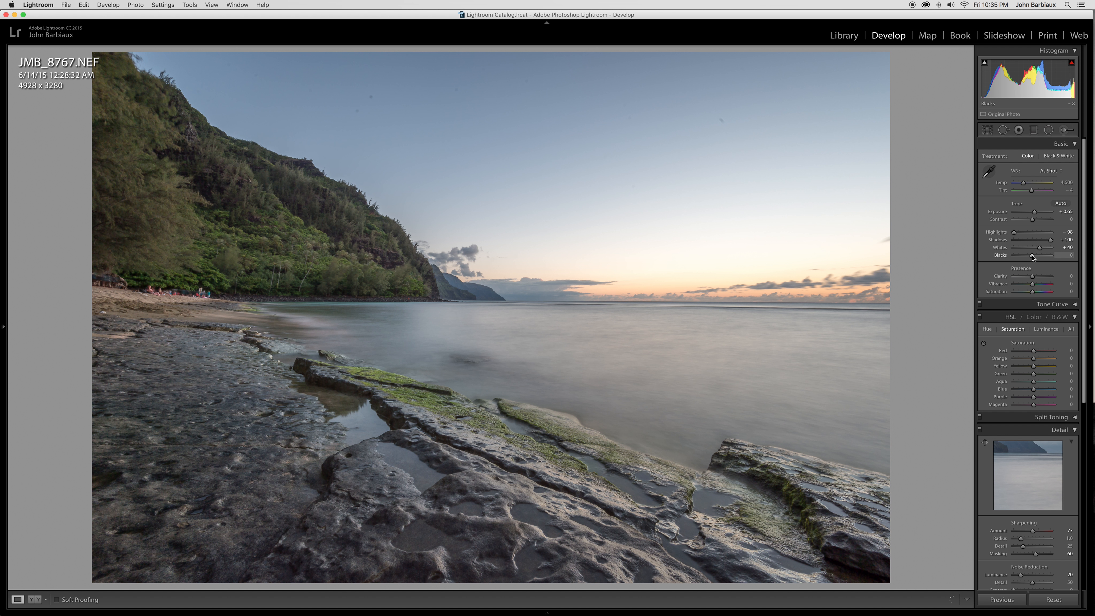
pyautogui.moveTo(1039, 249); pyautogui.dragTo(1039, 249)
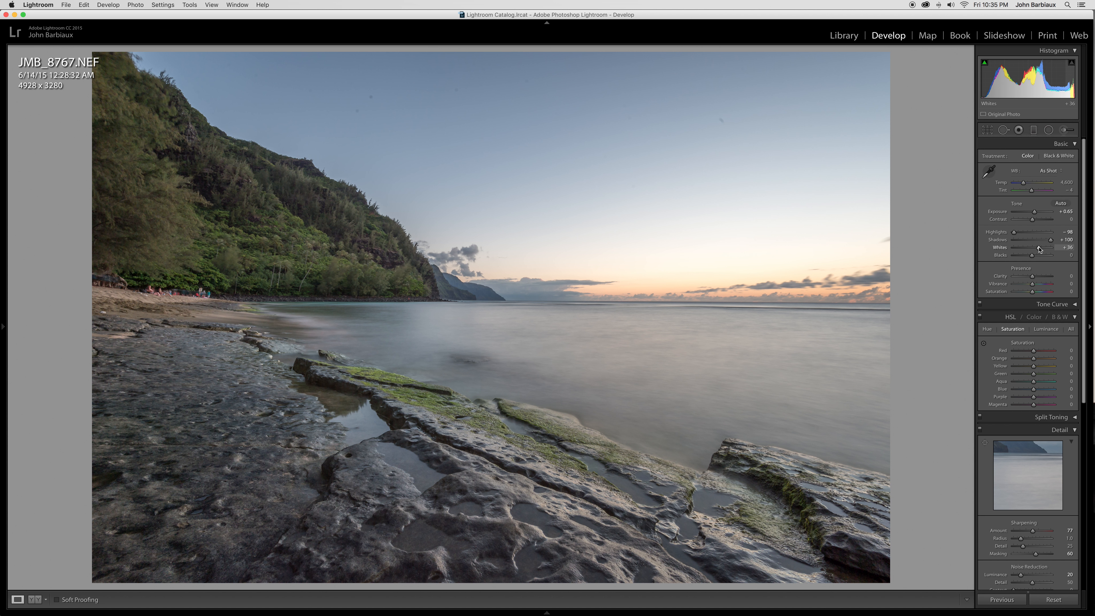
# Try extreme Clarity at +100 and settle on a Clarity of +38.
pyautogui.click(1038, 277)
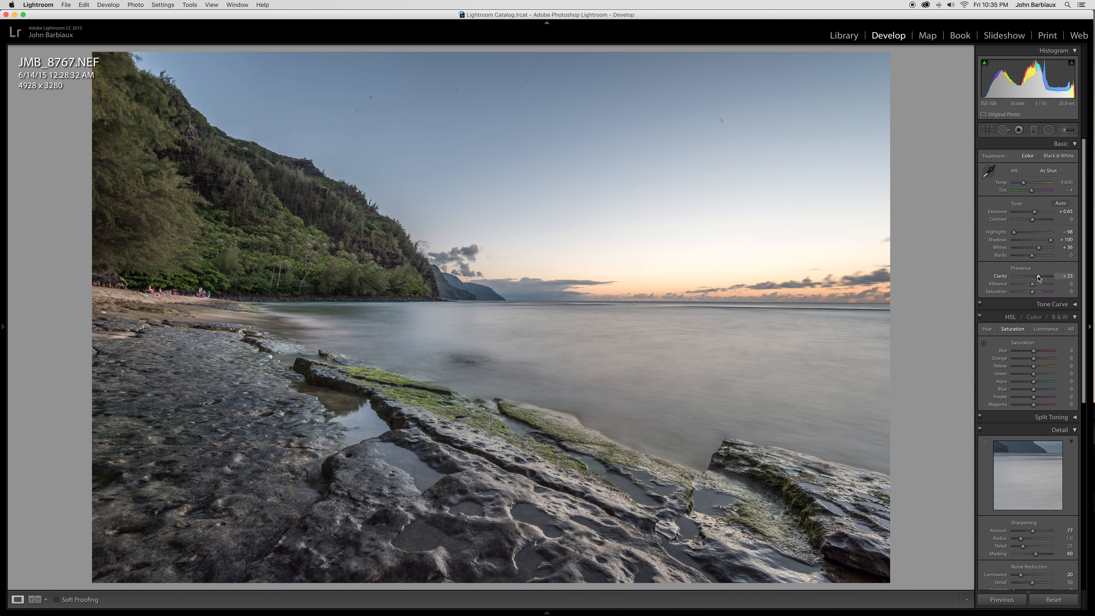
pyautogui.moveTo(1038, 277); pyautogui.dragTo(1053, 279)
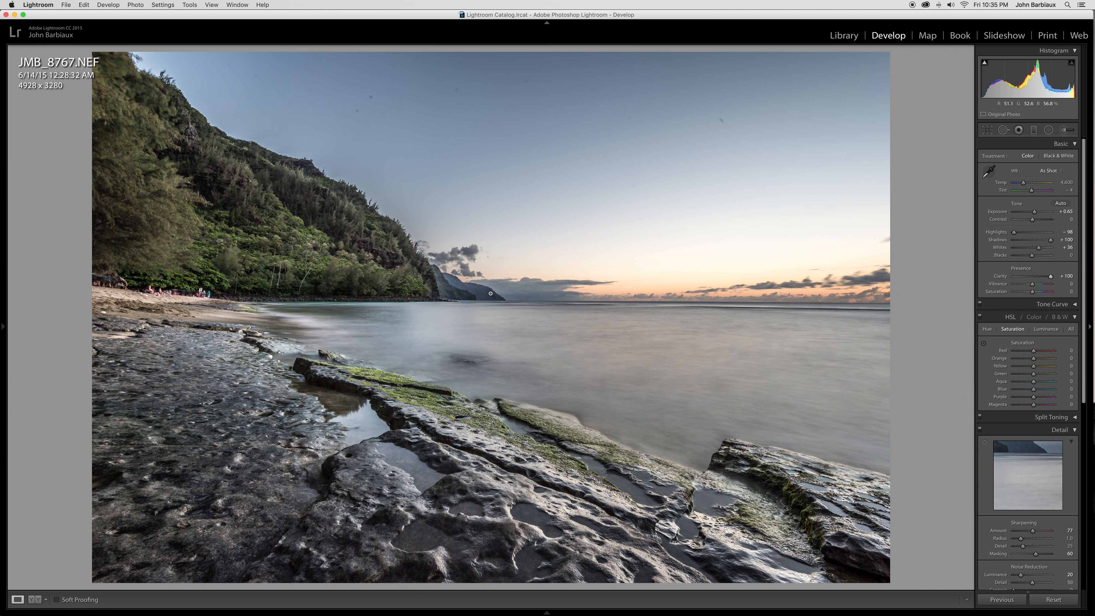
pyautogui.click(1036, 278)
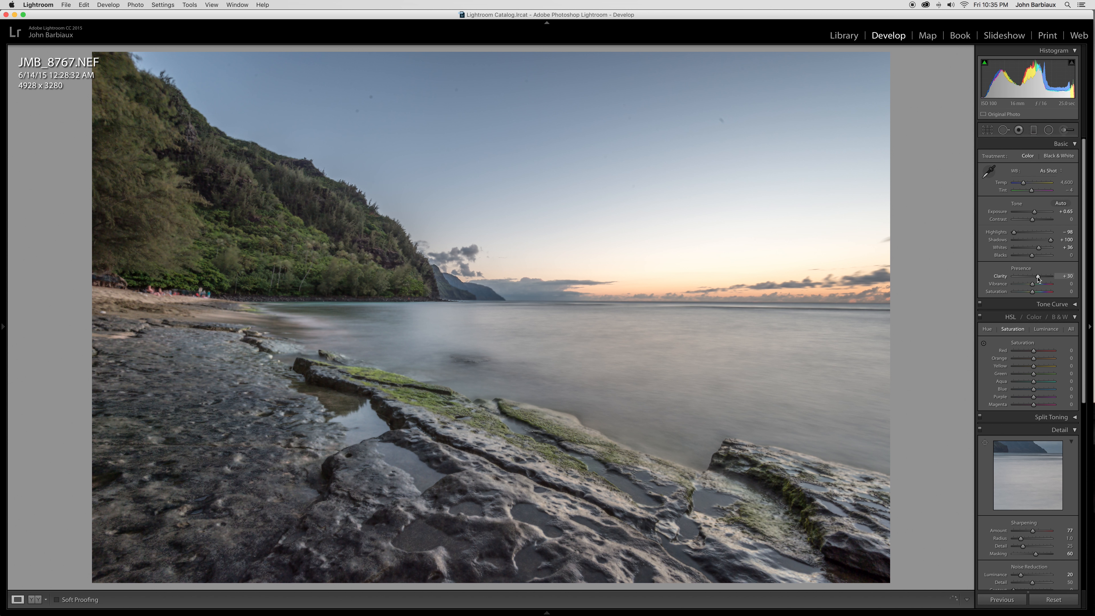
pyautogui.moveTo(1037, 278); pyautogui.dragTo(1039, 278)
# Try Saturation at +44, take it back, and set Vibrance to +51.
pyautogui.click(1040, 292)
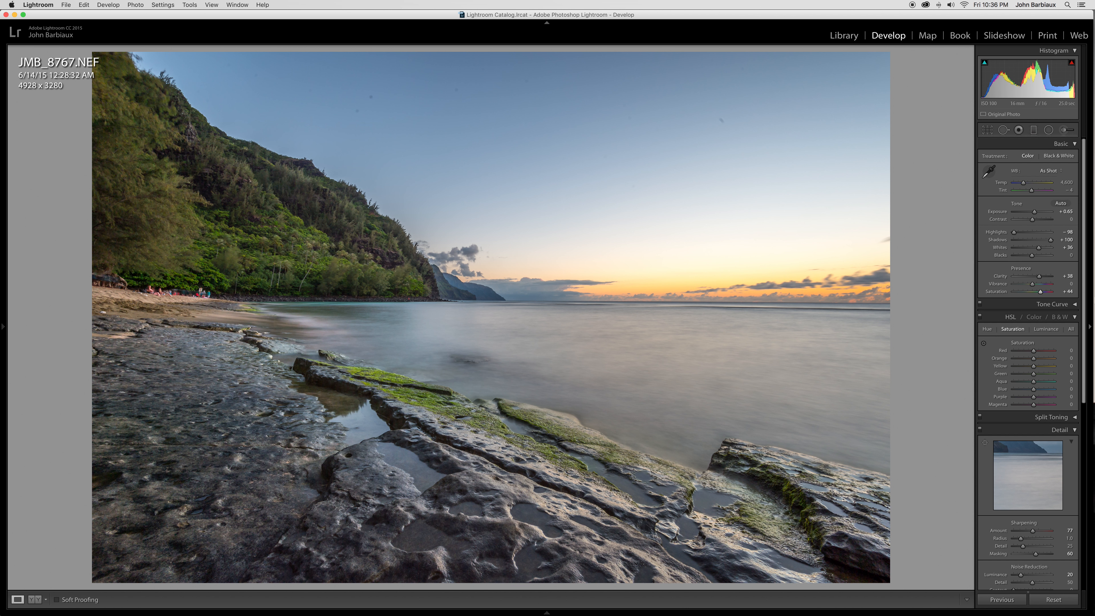
pyautogui.moveTo(1040, 291); pyautogui.dragTo(1033, 292)
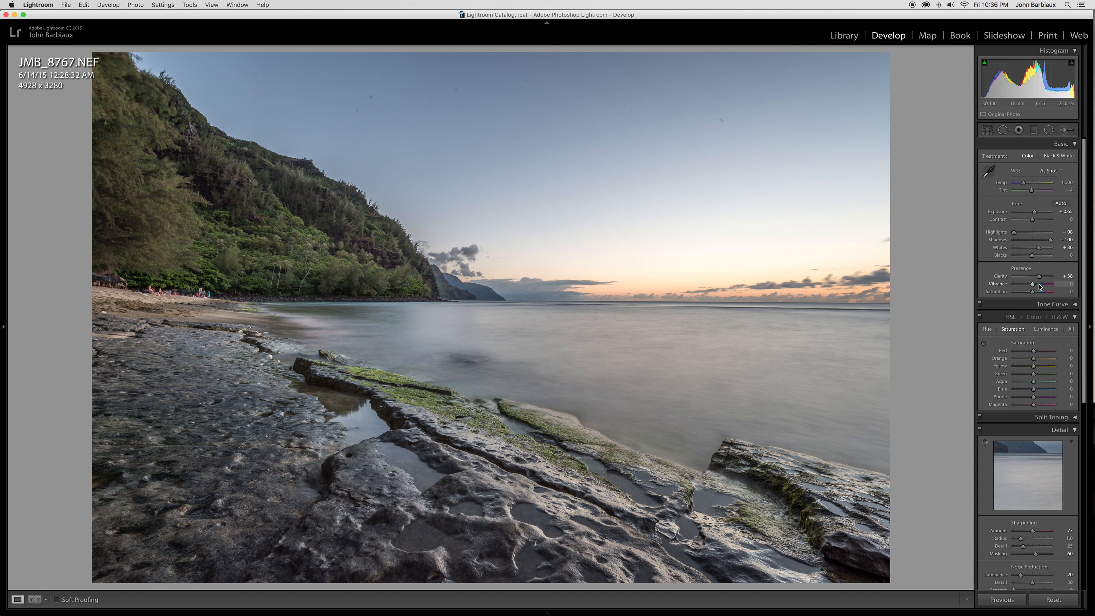
pyautogui.moveTo(1032, 283); pyautogui.dragTo(1042, 287)
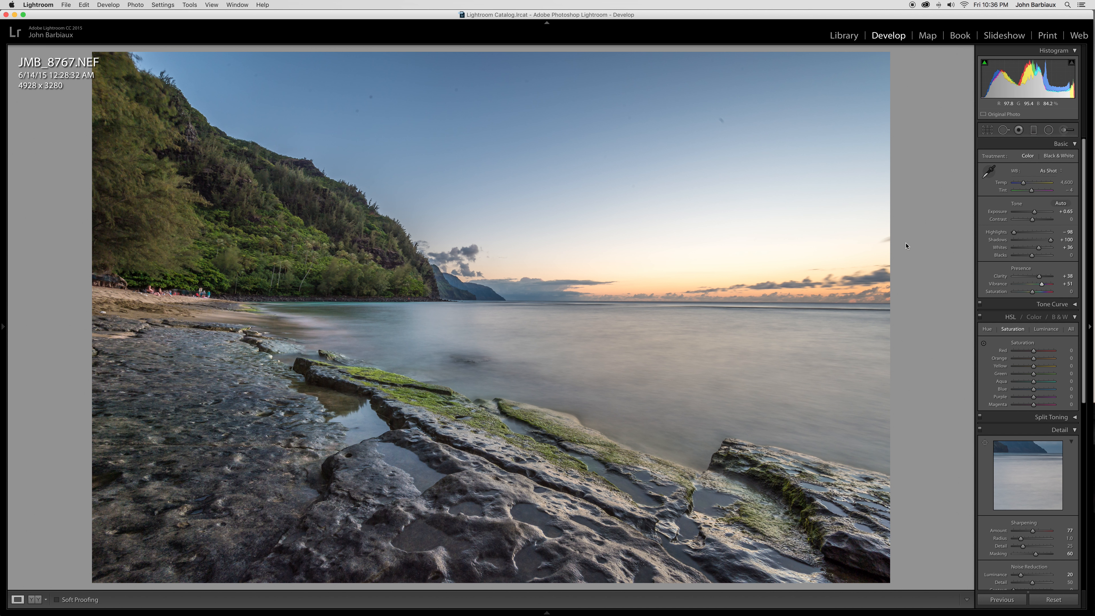
# Paint a warm tone over the sky near the horizon with a size 9 adjustment brush at Temp 52 and Tint 60.
pyautogui.click(1064, 131)
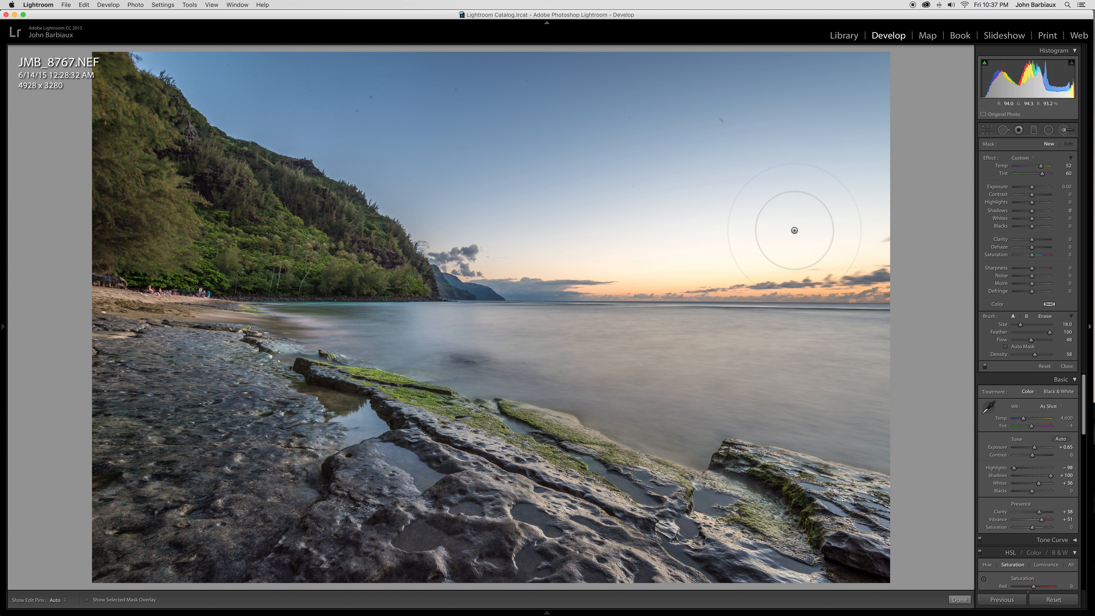
pyautogui.scroll(-4, 690, 264)
pyautogui.scroll(-1, 689, 263)
pyautogui.press('h')
pyautogui.press('h')
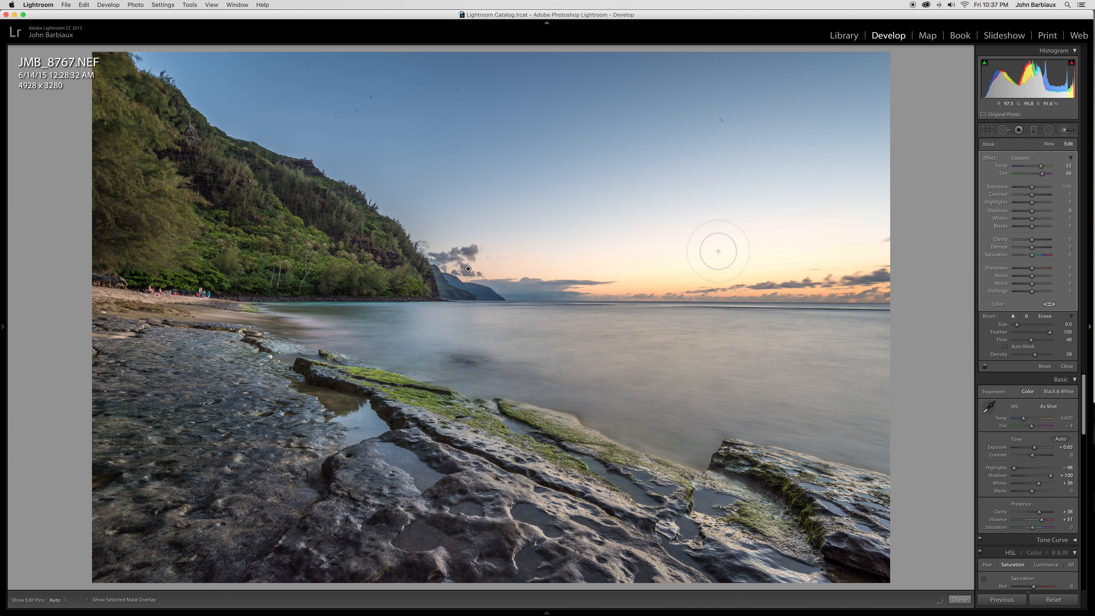
pyautogui.press('h')
pyautogui.press('h')
pyautogui.press('h')
pyautogui.press('h')
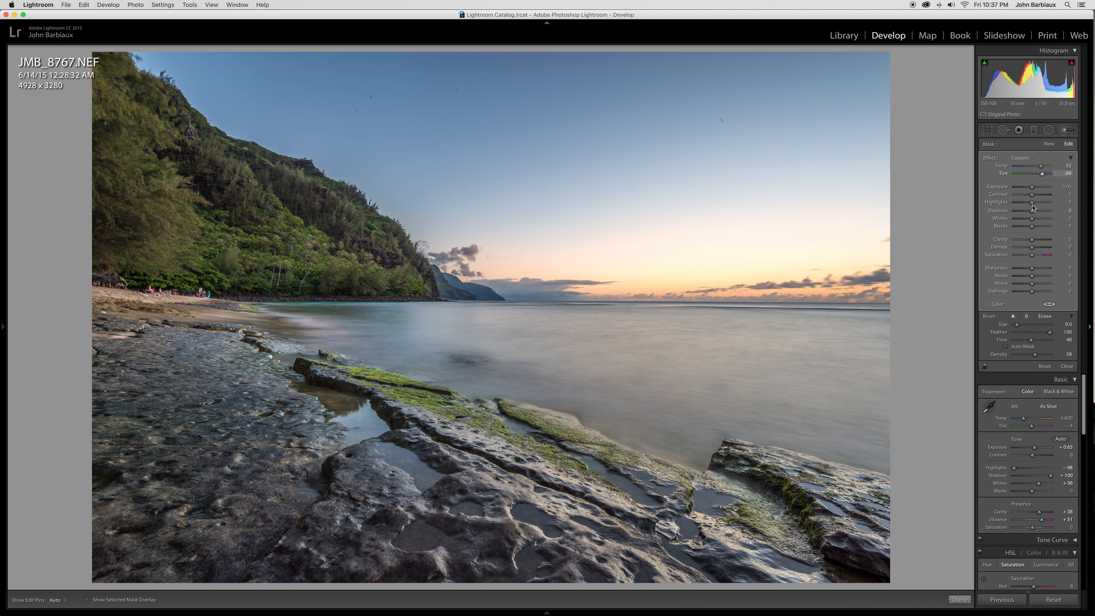
# Compare the photo with and without the brush adjustment, and close the adjustment brush.
pyautogui.click(984, 367)
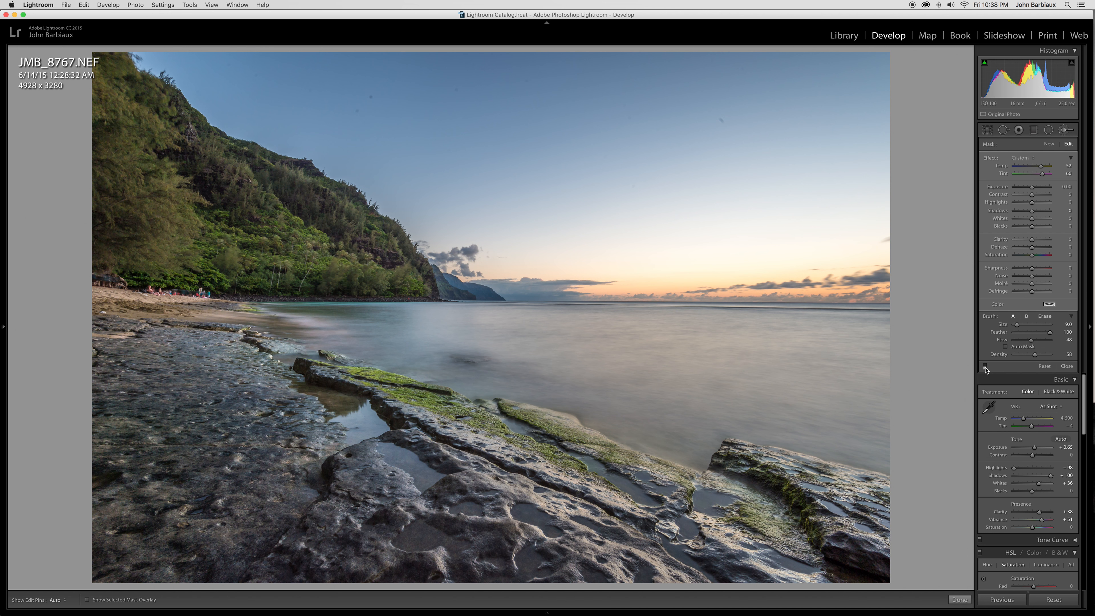
pyautogui.click(984, 366)
pyautogui.click(984, 366)
pyautogui.click(985, 366)
pyautogui.click(1066, 131)
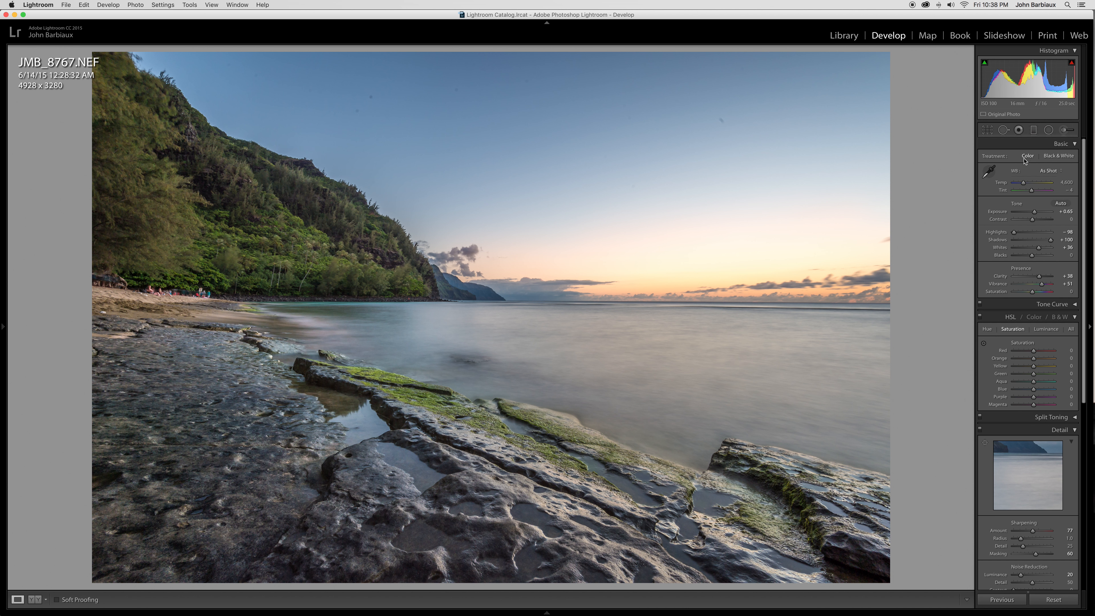
# Draw a graduated filter down over the upper sky and set its Exposure to -0.52.
pyautogui.click(1033, 131)
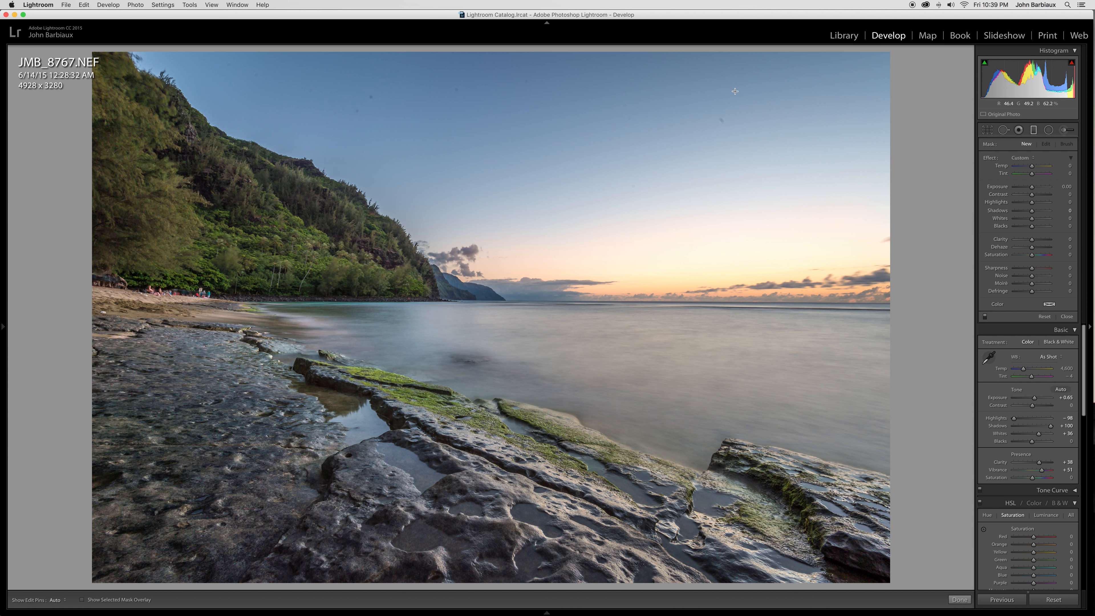
pyautogui.moveTo(754, 59); pyautogui.dragTo(749, 151)
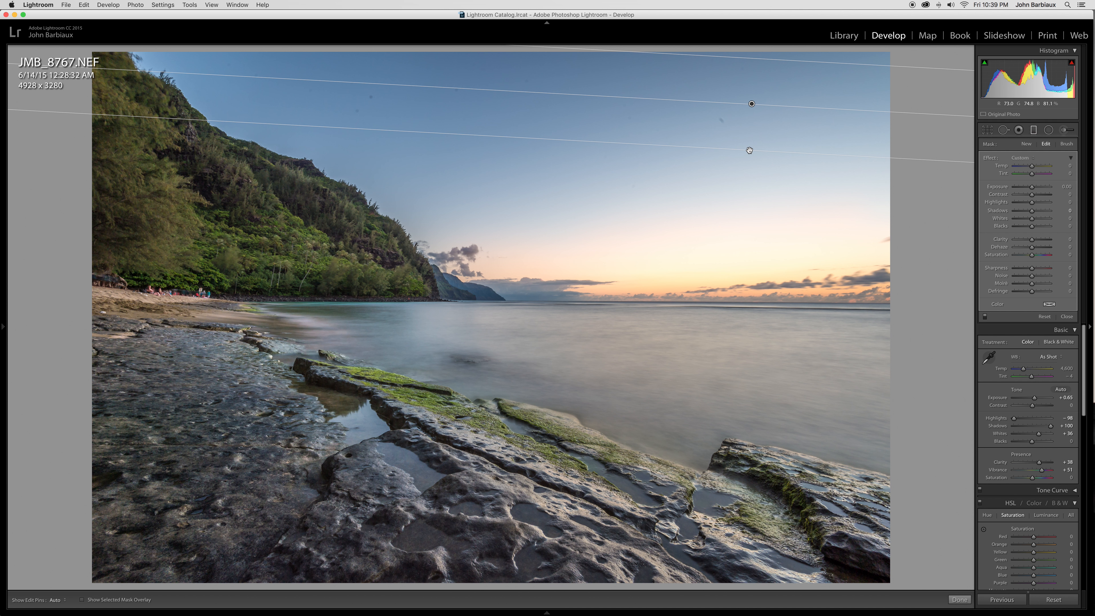
pyautogui.click(1029, 187)
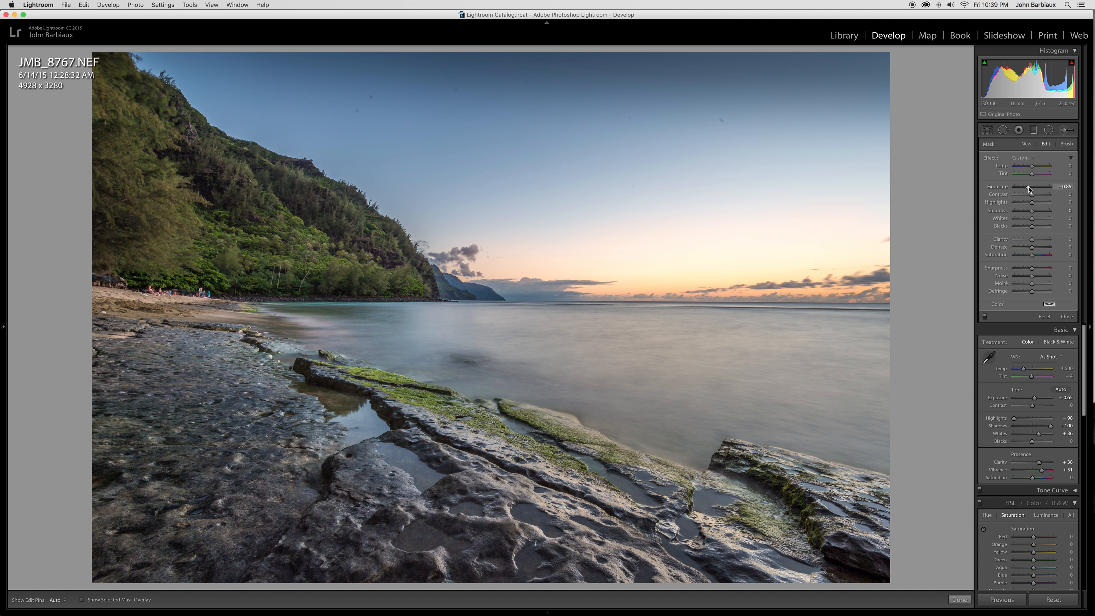
pyautogui.moveTo(1030, 188); pyautogui.dragTo(1030, 189)
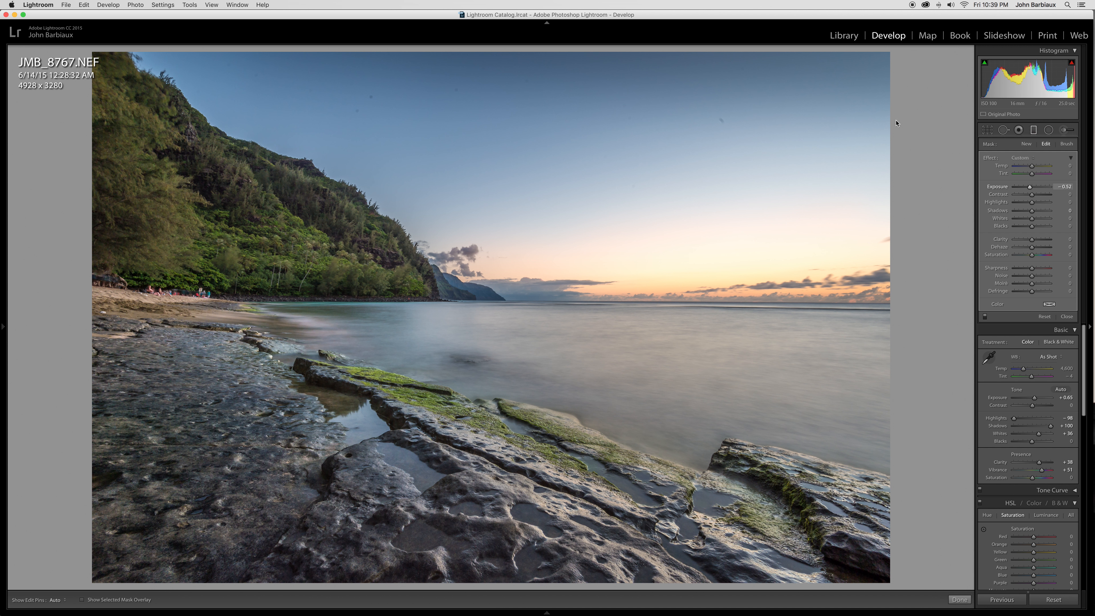
# Extend the graduated filter's lower edge further down the sky, tilt it more steeply, and close the filter.
pyautogui.moveTo(786, 151)
pyautogui.moveTo(787, 152); pyautogui.dragTo(769, 188)
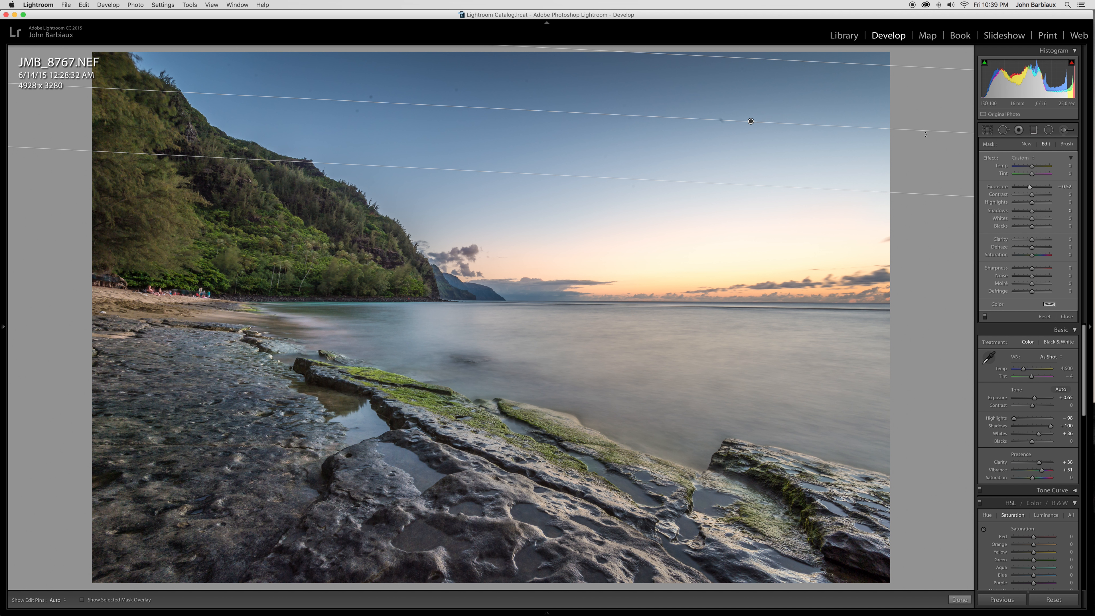
pyautogui.moveTo(927, 132); pyautogui.dragTo(925, 135)
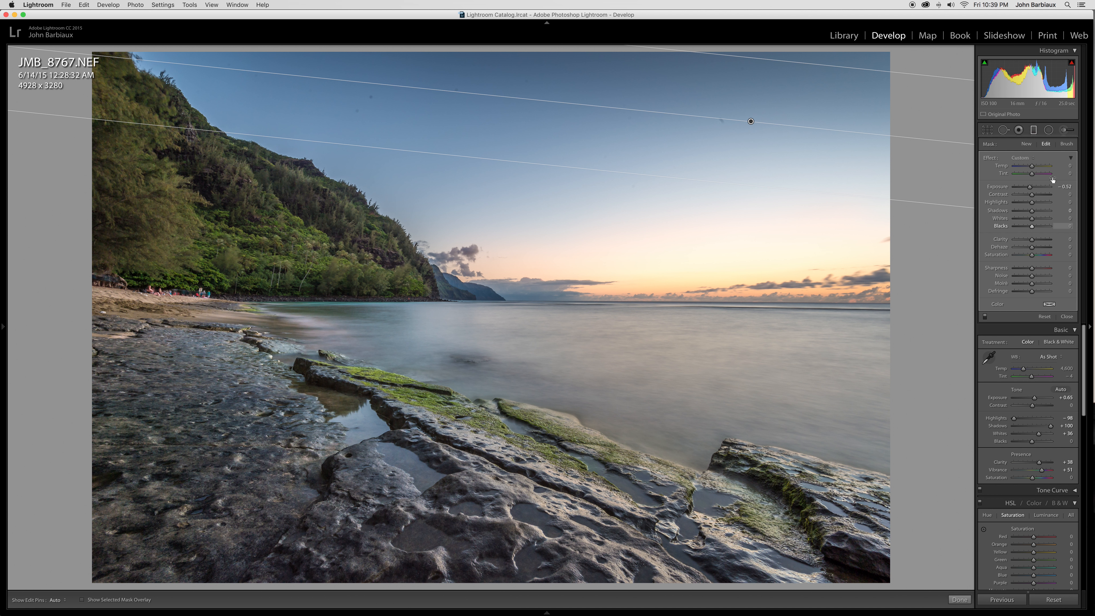
pyautogui.click(1034, 131)
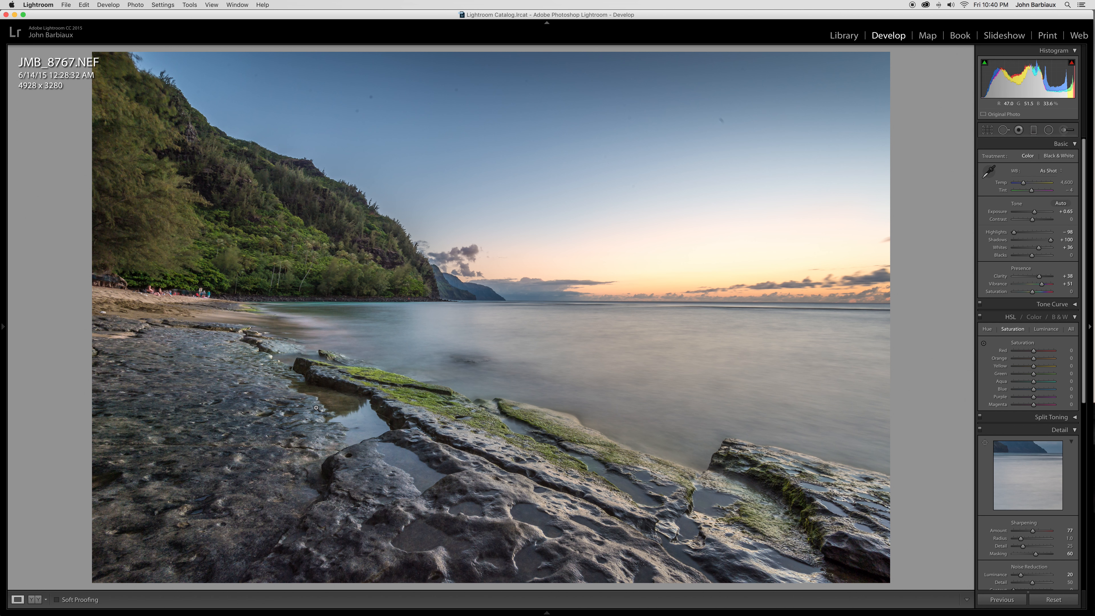
# Clone out dust spots in the upper sky with Visualize Spots on and a spot size of 47, and close the spot removal tool.
pyautogui.click(1002, 131)
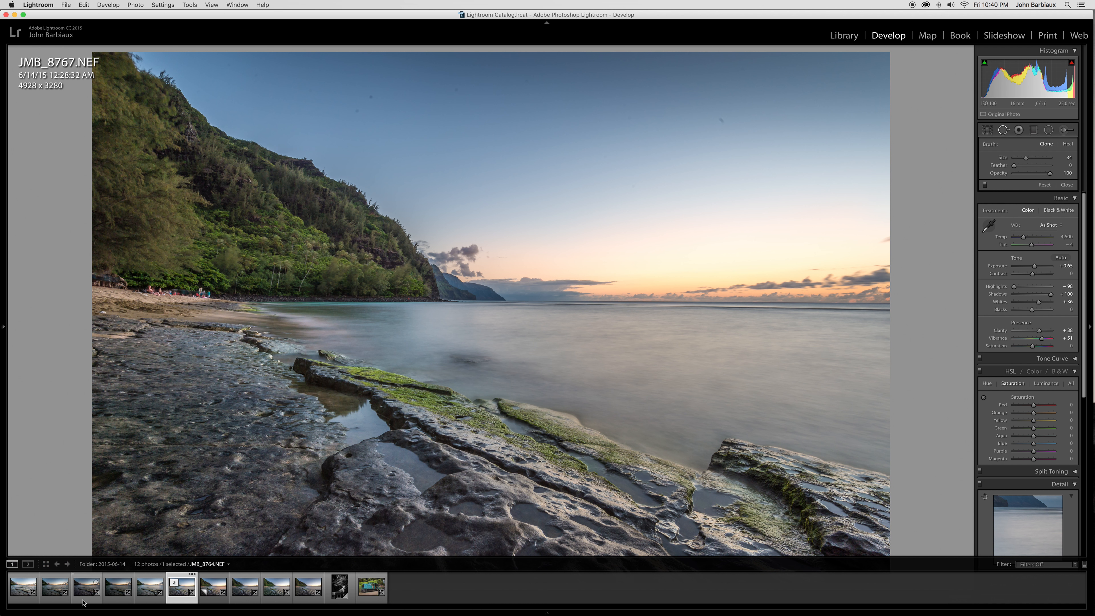
pyautogui.click(83, 600)
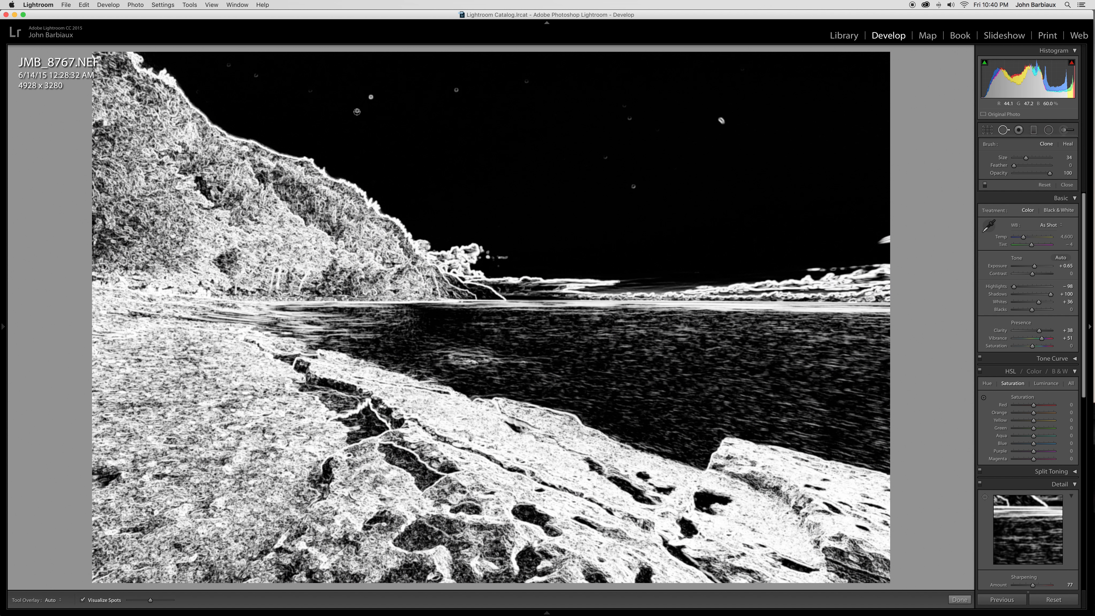
pyautogui.scroll(5, 356, 112)
pyautogui.scroll(-2, 356, 112)
pyautogui.click(355, 112)
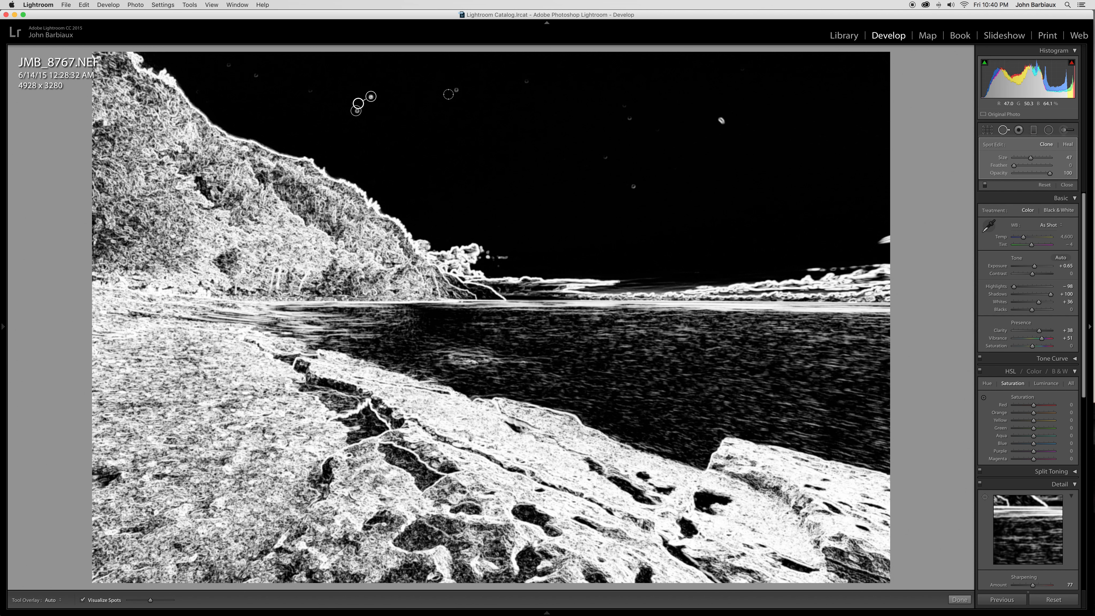
pyautogui.click(458, 91)
pyautogui.click(1005, 130)
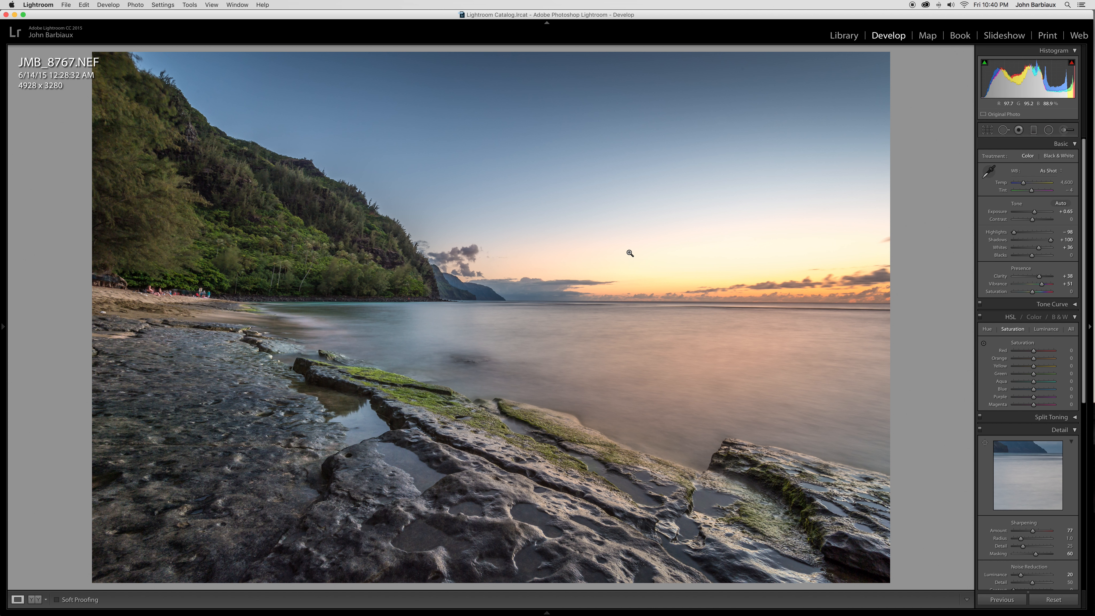
# Compare the photo with its virtual copy.
pyautogui.press('Right')
pyautogui.press('Left')
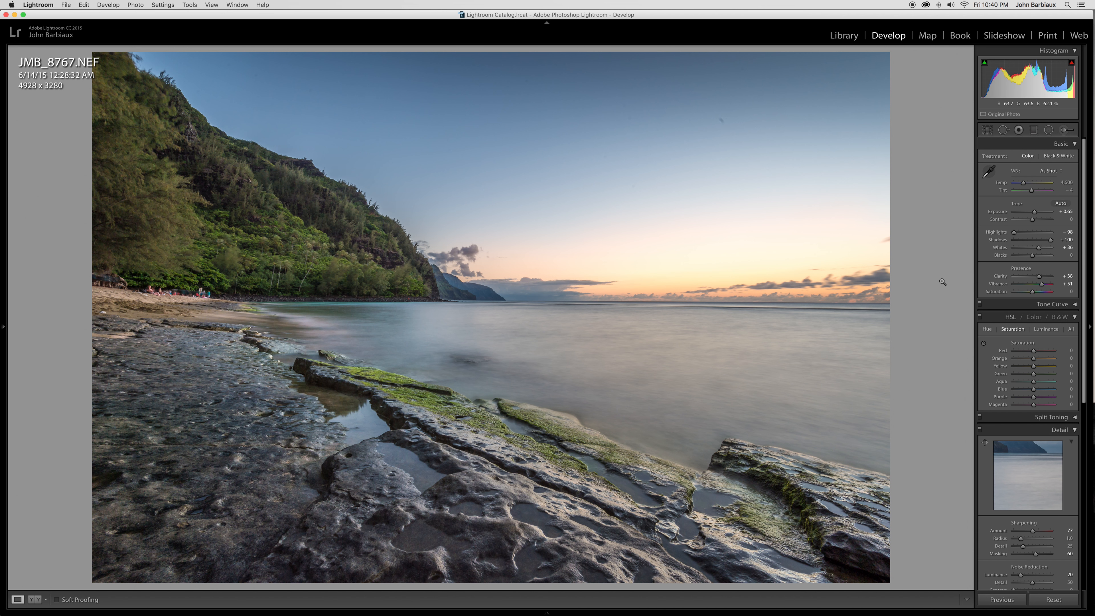
# Brush an Exposure 0.46 adjustment onto the water along the shoreline with brush size 4.0, and close the adjustment brush.
pyautogui.click(1065, 131)
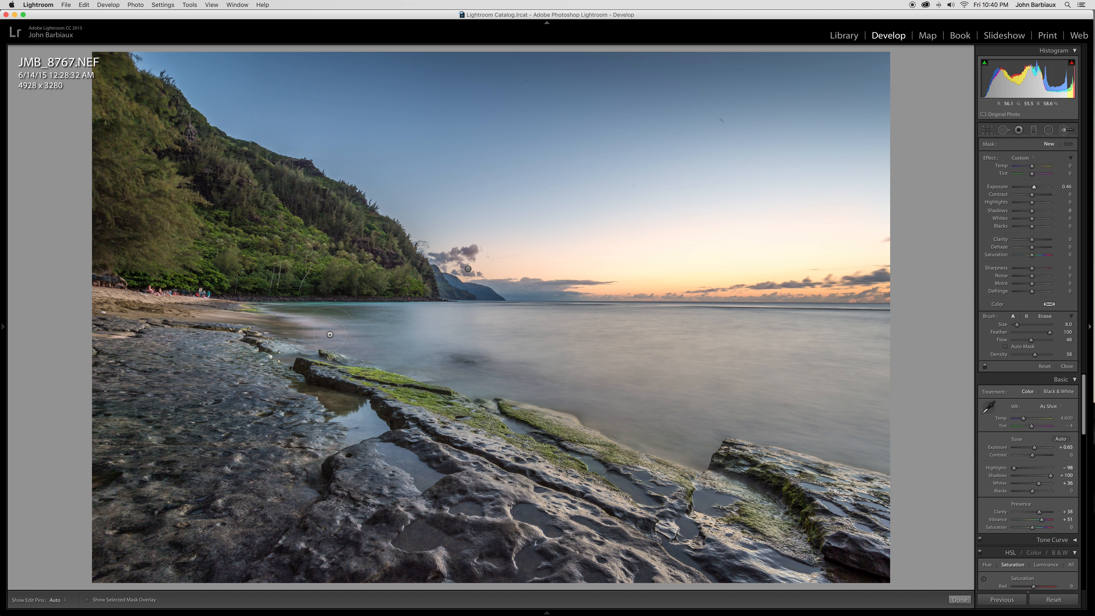
pyautogui.press('h')
pyautogui.click(295, 318)
pyautogui.press('h')
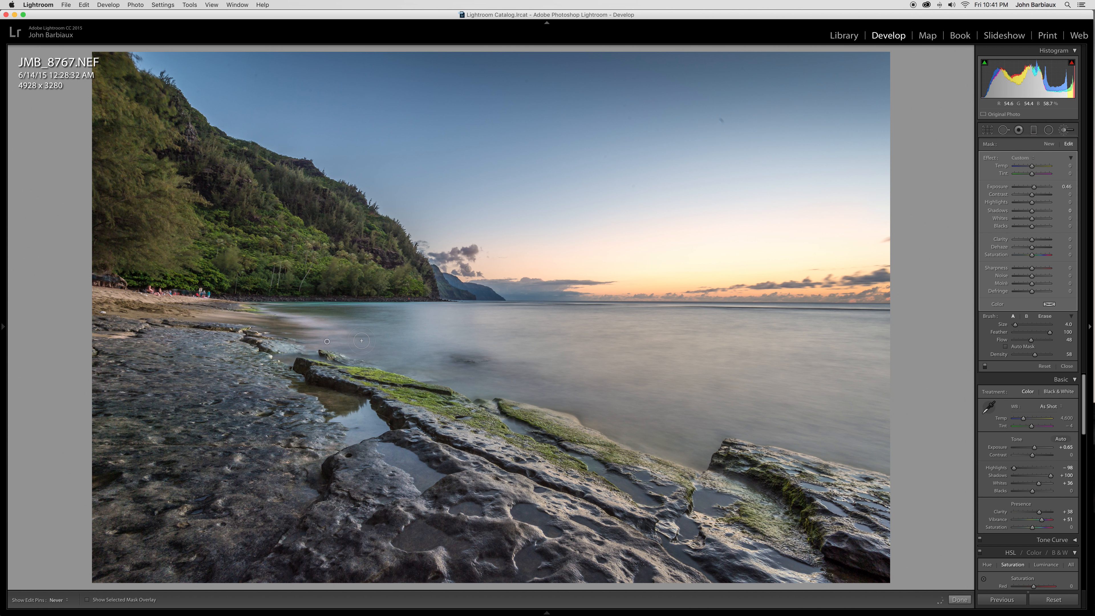
pyautogui.press('h')
pyautogui.press('Down')
pyautogui.press('Down')
pyautogui.press('Down')
pyautogui.click(1065, 131)
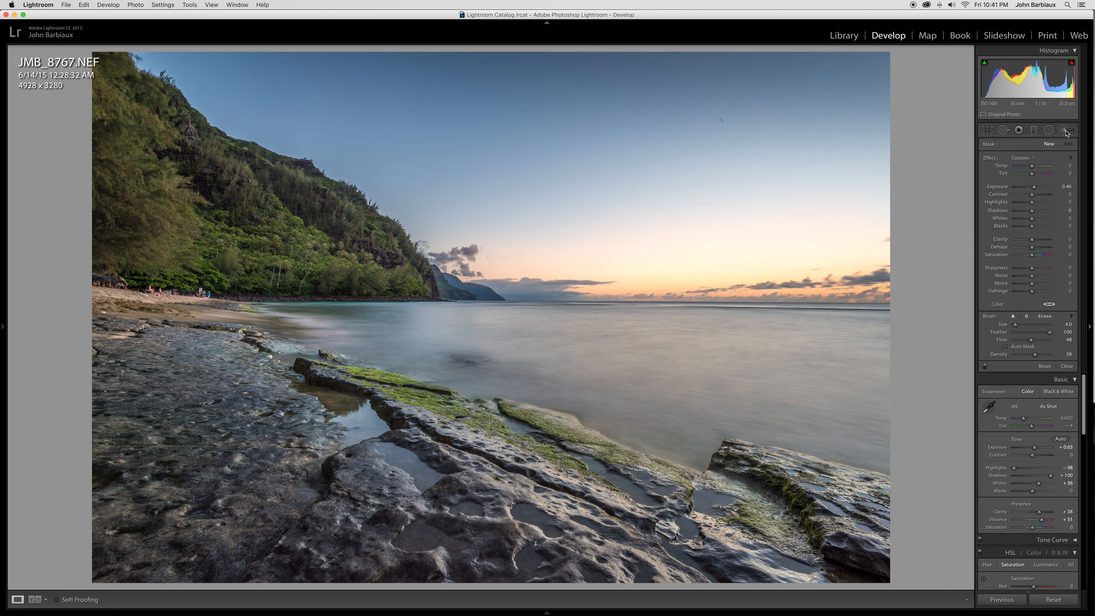
# Draw a wide inverted radial filter near the sunset horizon, recentre it over the sea, and tilt its lower end toward the rocks.
pyautogui.click(1049, 131)
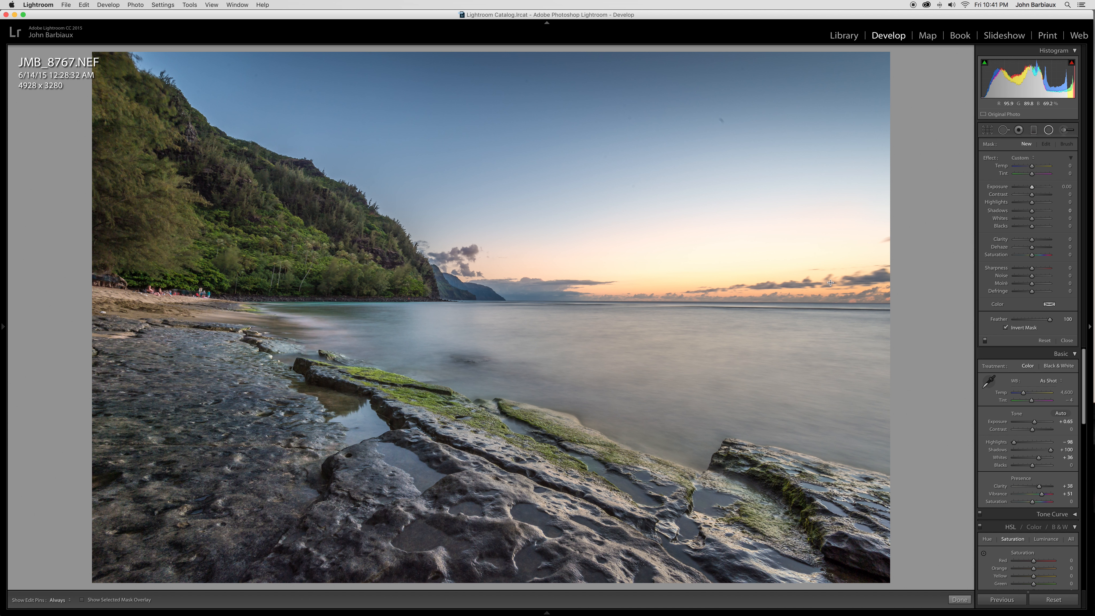
pyautogui.moveTo(831, 282); pyautogui.dragTo(486, 375)
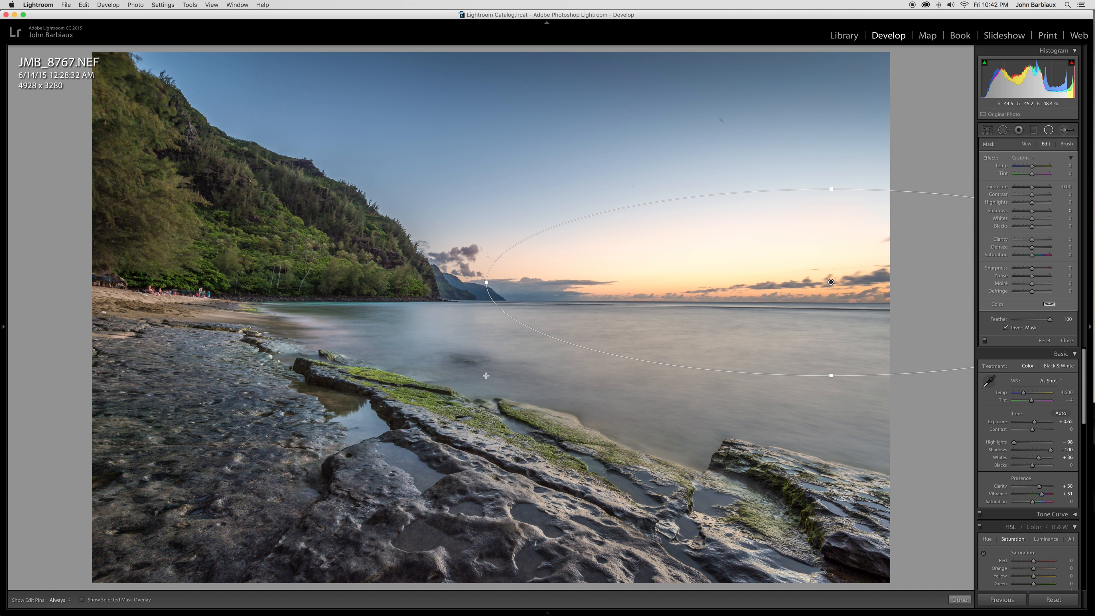
pyautogui.moveTo(831, 283); pyautogui.dragTo(758, 292)
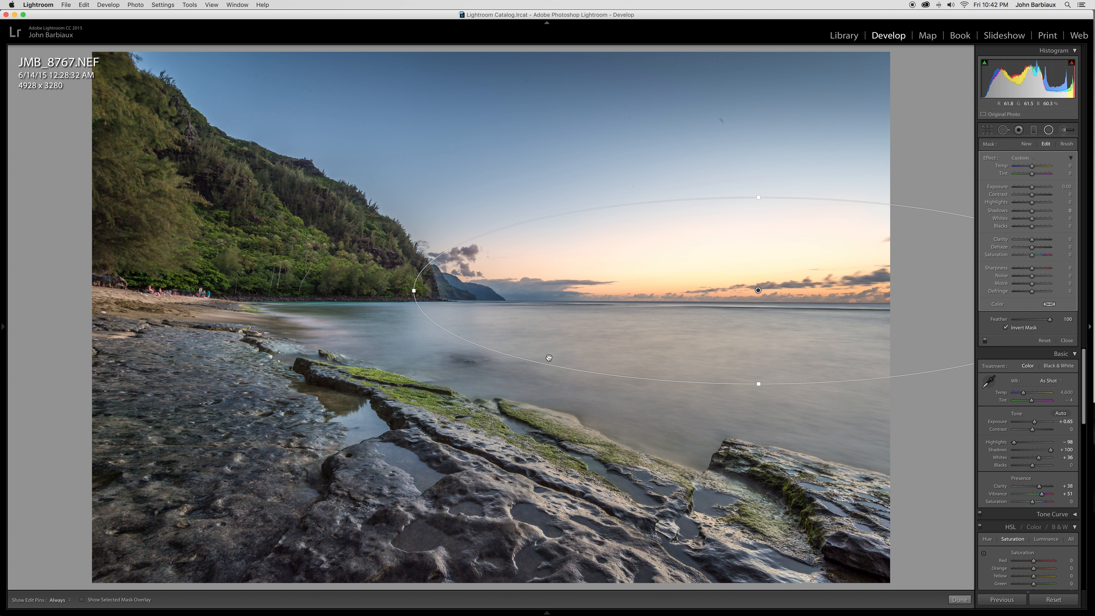
pyautogui.moveTo(545, 365); pyautogui.dragTo(558, 394)
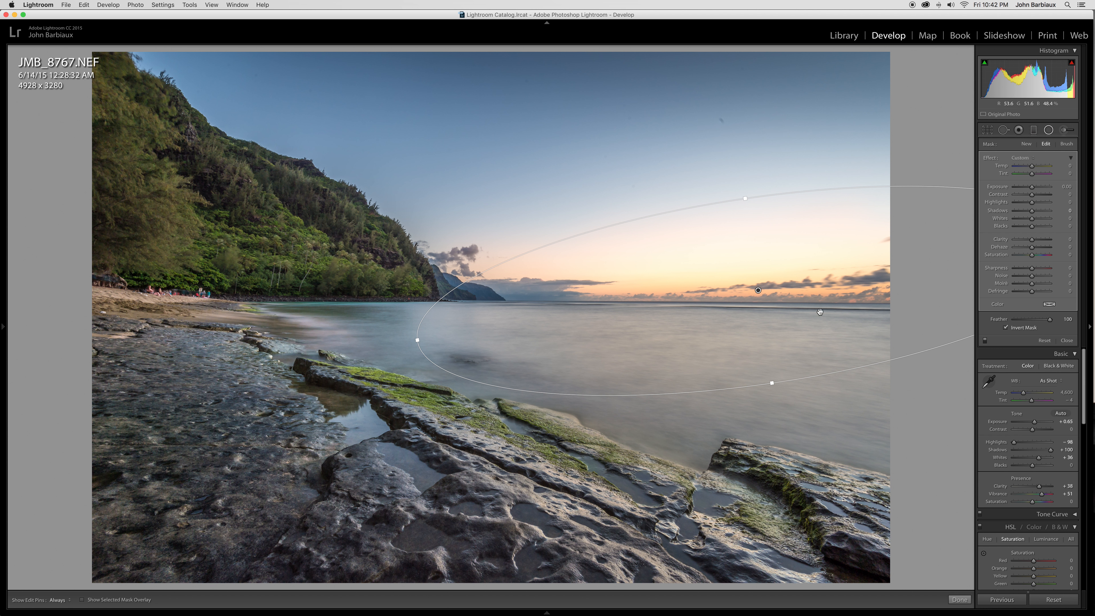
pyautogui.moveTo(758, 291); pyautogui.dragTo(740, 333)
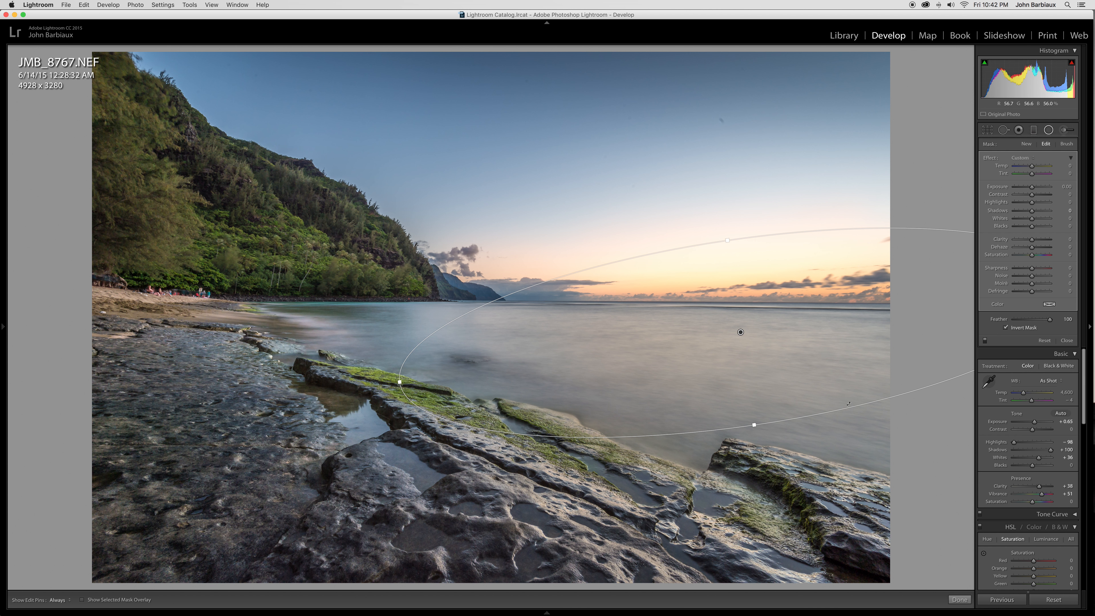
pyautogui.moveTo(611, 436); pyautogui.dragTo(626, 446)
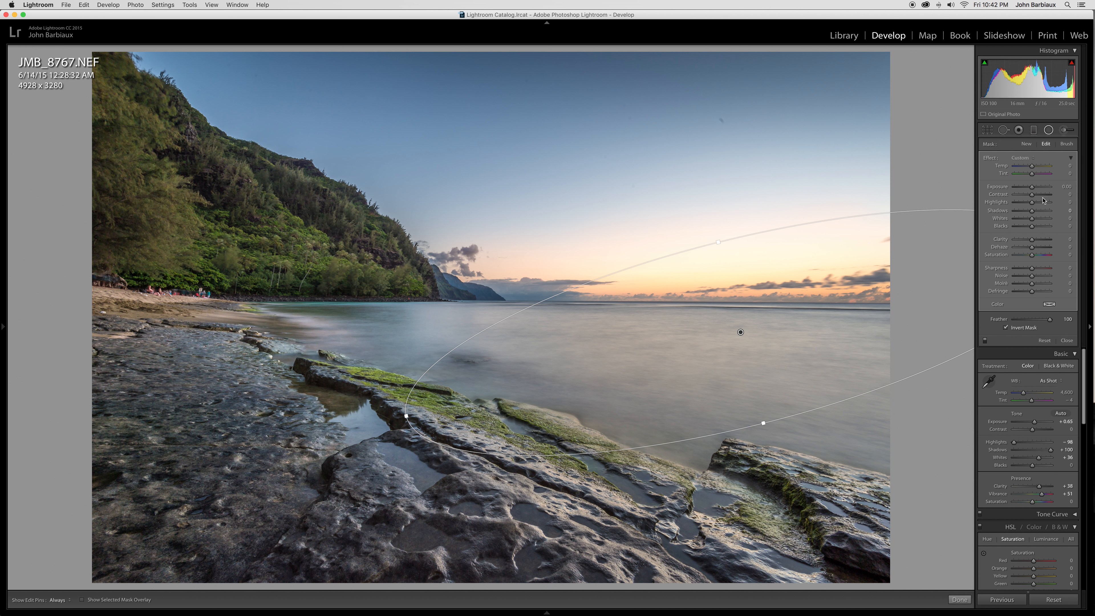
# Set the radial filter's Exposure to 0.30, Temp to 41 and Tint to 38, then shift it further down the water and close it.
pyautogui.moveTo(1032, 187); pyautogui.dragTo(1034, 187)
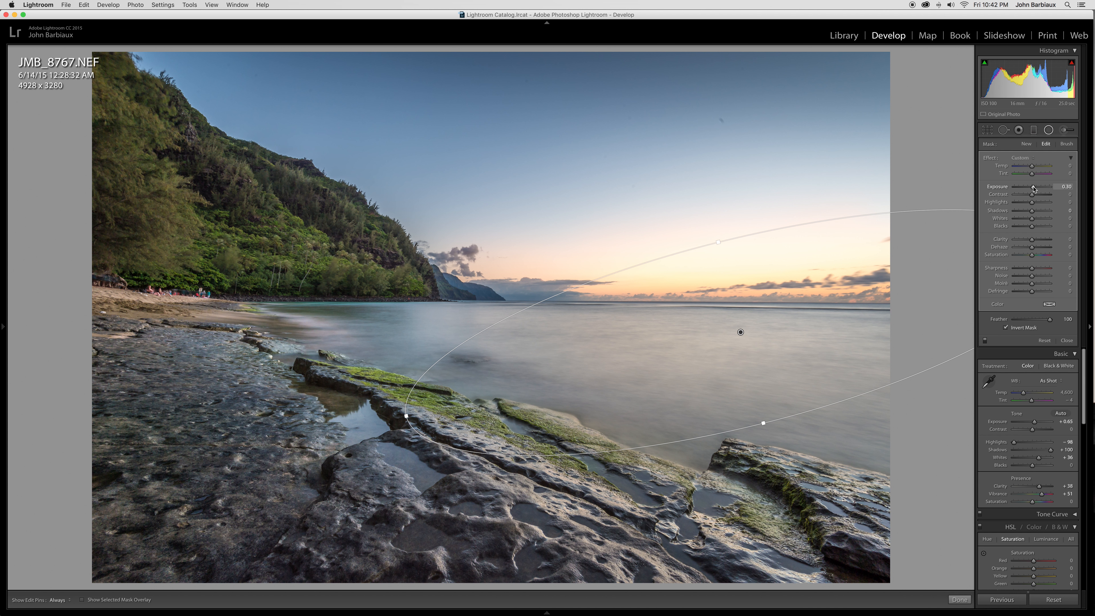
pyautogui.click(1040, 166)
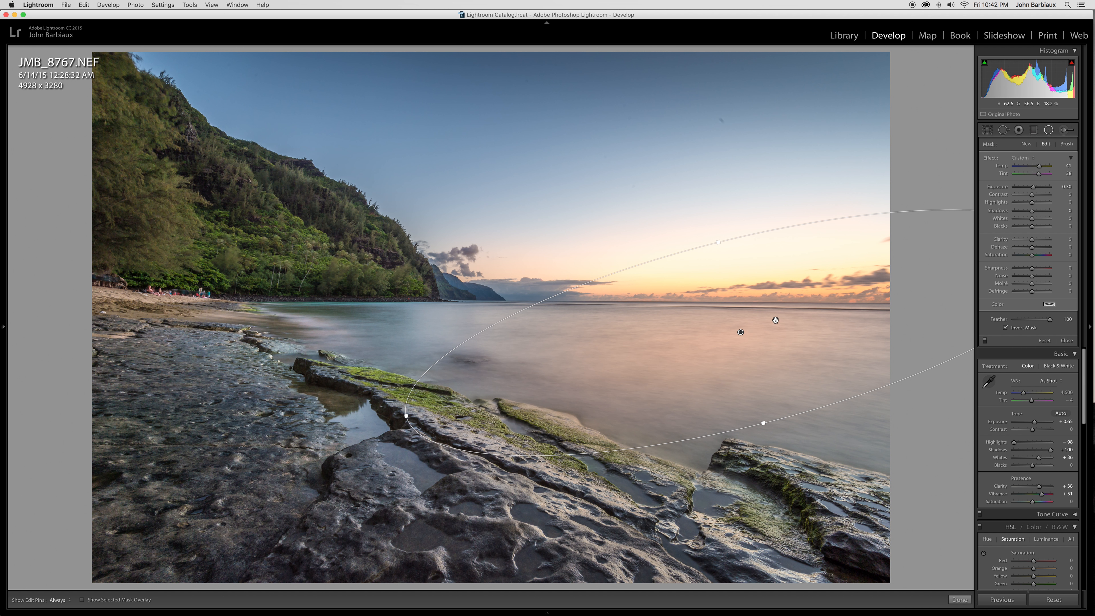
pyautogui.moveTo(740, 334); pyautogui.dragTo(729, 370)
pyautogui.click(1048, 130)
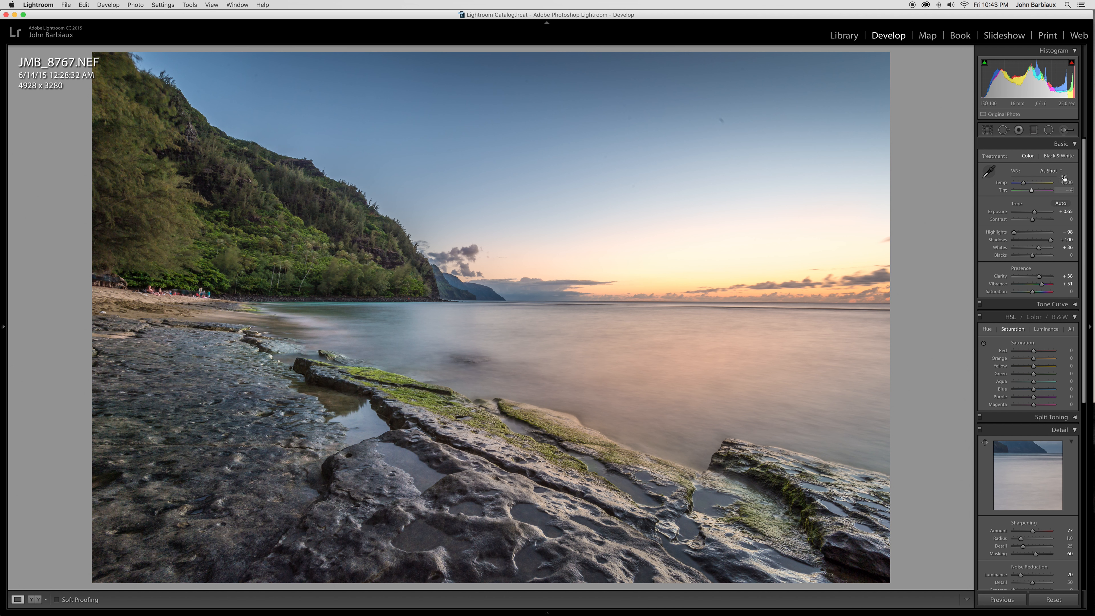
# Add a second graduated filter over the upper sky with Exposure at -0.61, extend its lower edge toward the horizon, and close it.
pyautogui.click(1033, 130)
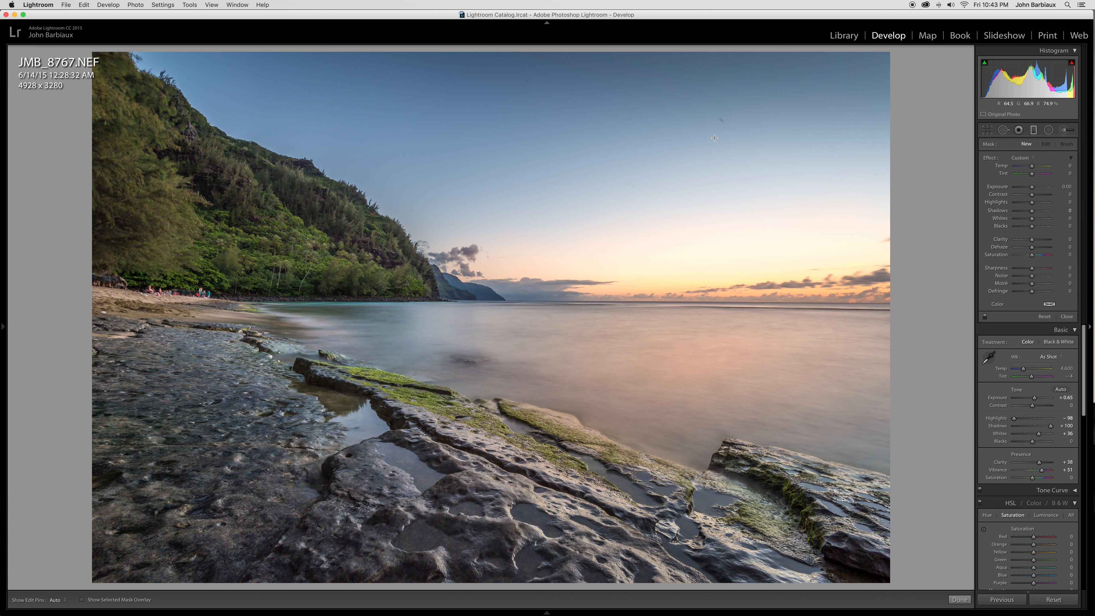
pyautogui.click(751, 121)
pyautogui.moveTo(1032, 187); pyautogui.dragTo(1027, 188)
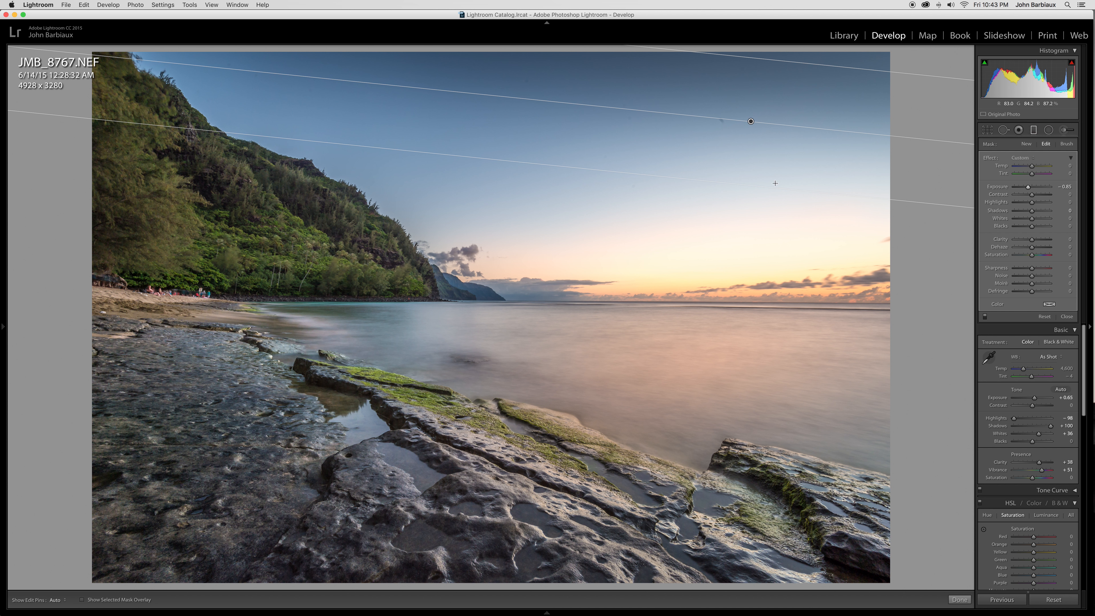
pyautogui.moveTo(751, 186); pyautogui.dragTo(747, 224)
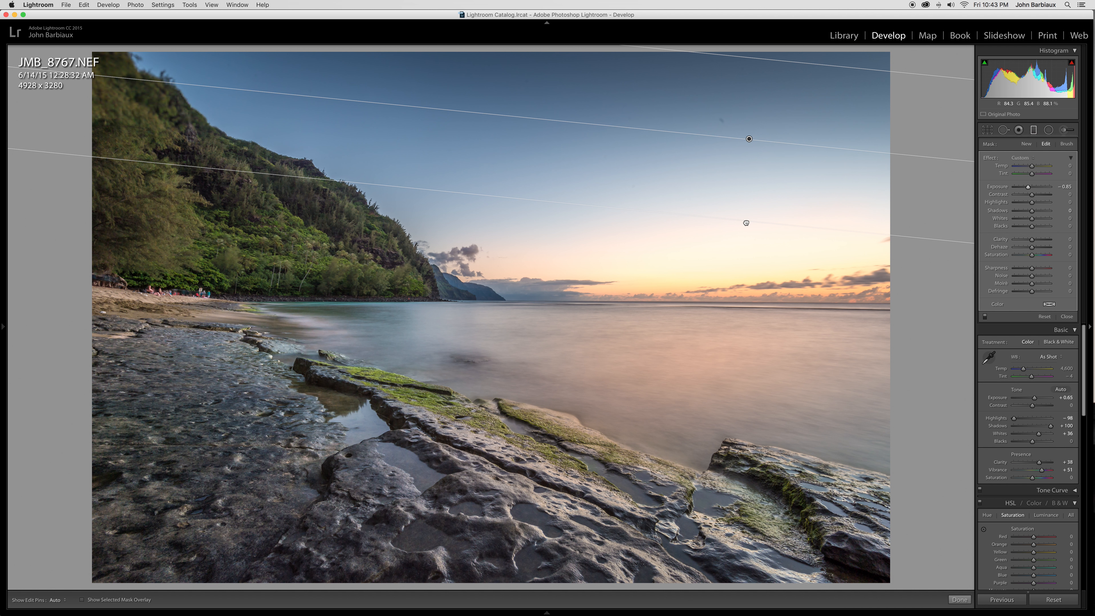
pyautogui.click(1033, 131)
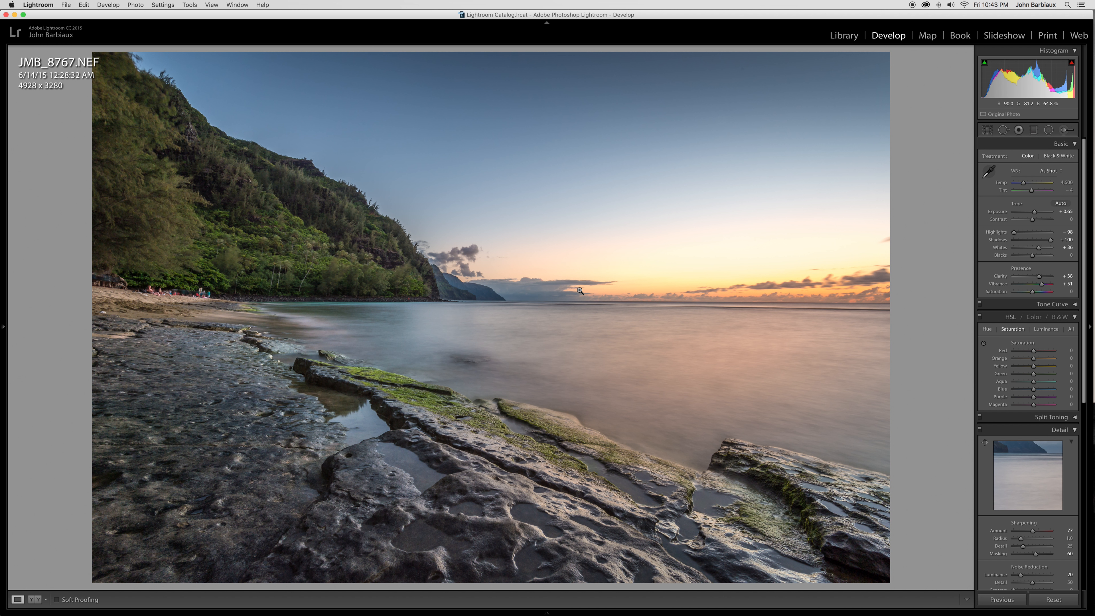
# Compare the retouched photo with virtual copy Copy 1, and return to the original.
pyautogui.press('Right')
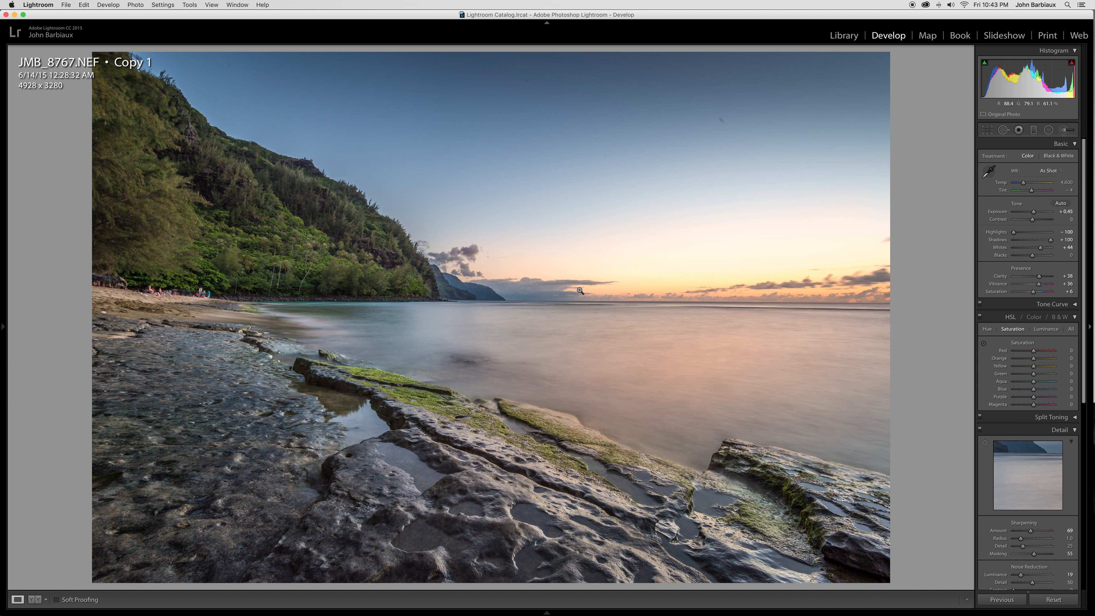
pyautogui.press('Left')
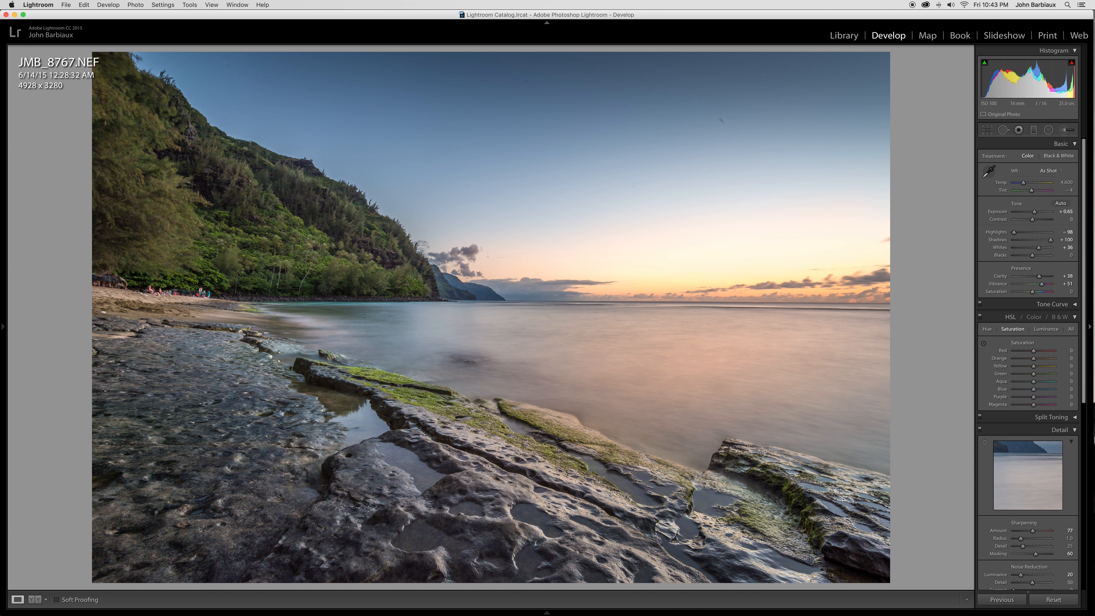
# Switch to Firefox, open the photolisticlife.com home page, and look through its articles, tips, reviews and e-mail subscription section.
pyautogui.moveTo(1093, 439)
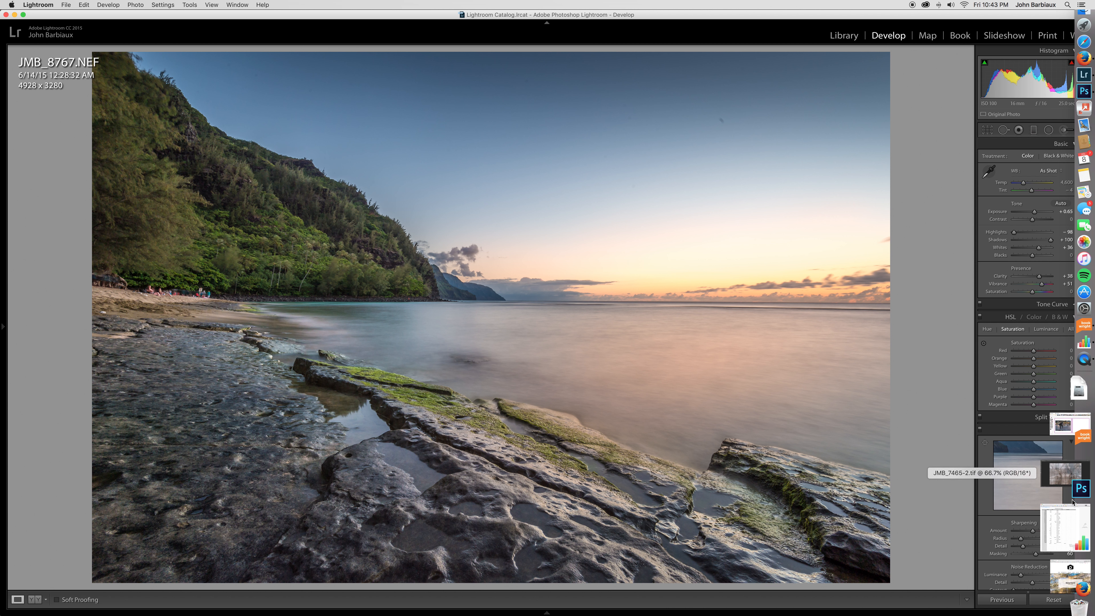
pyautogui.click(1072, 522)
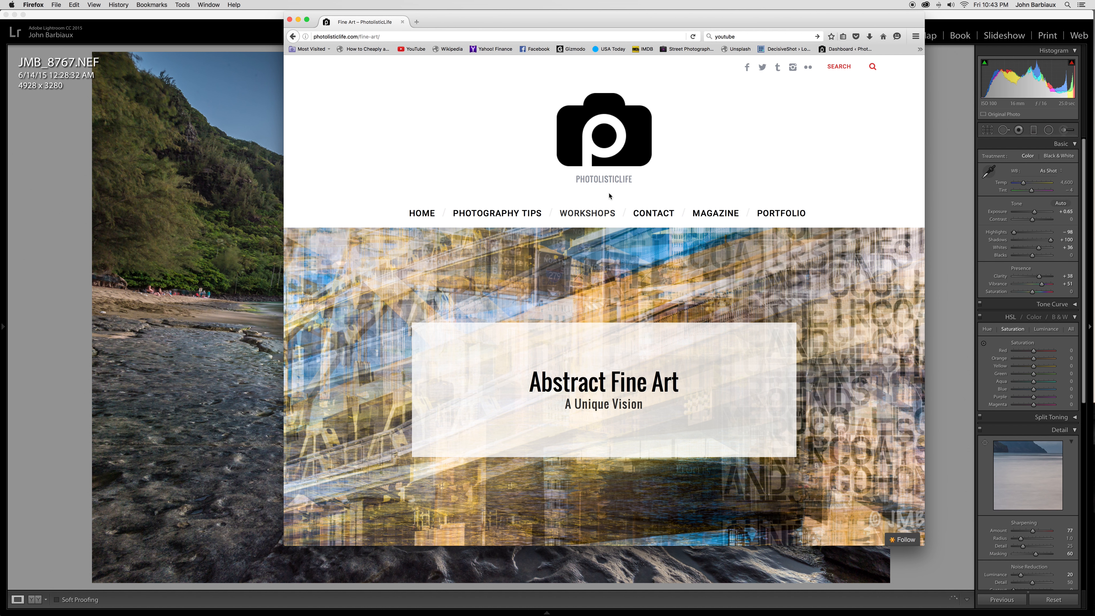
pyautogui.click(421, 48)
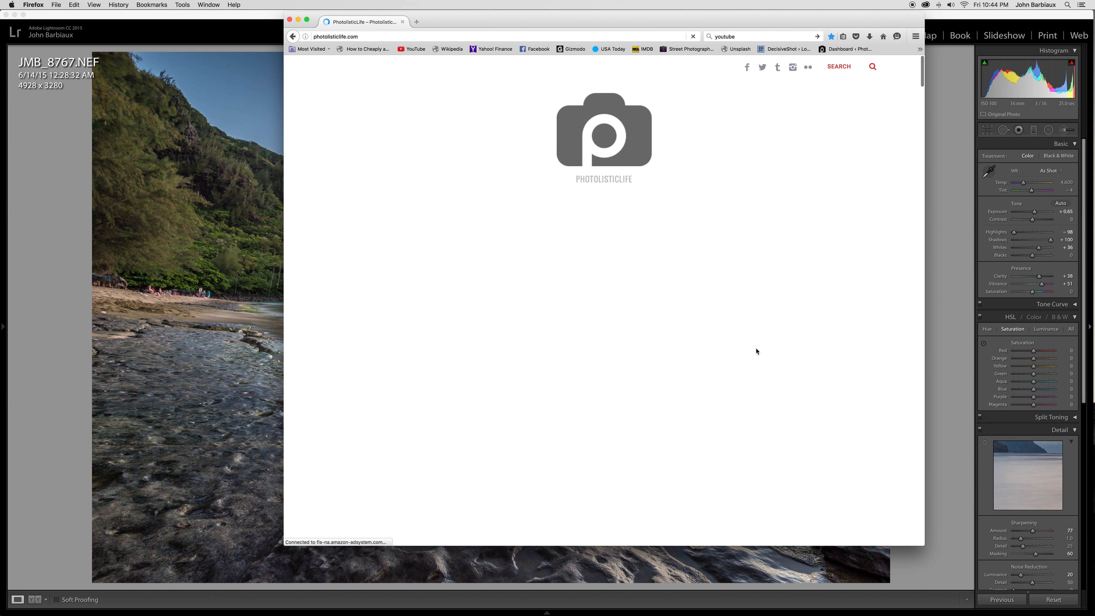
pyautogui.scroll(-15, 756, 352)
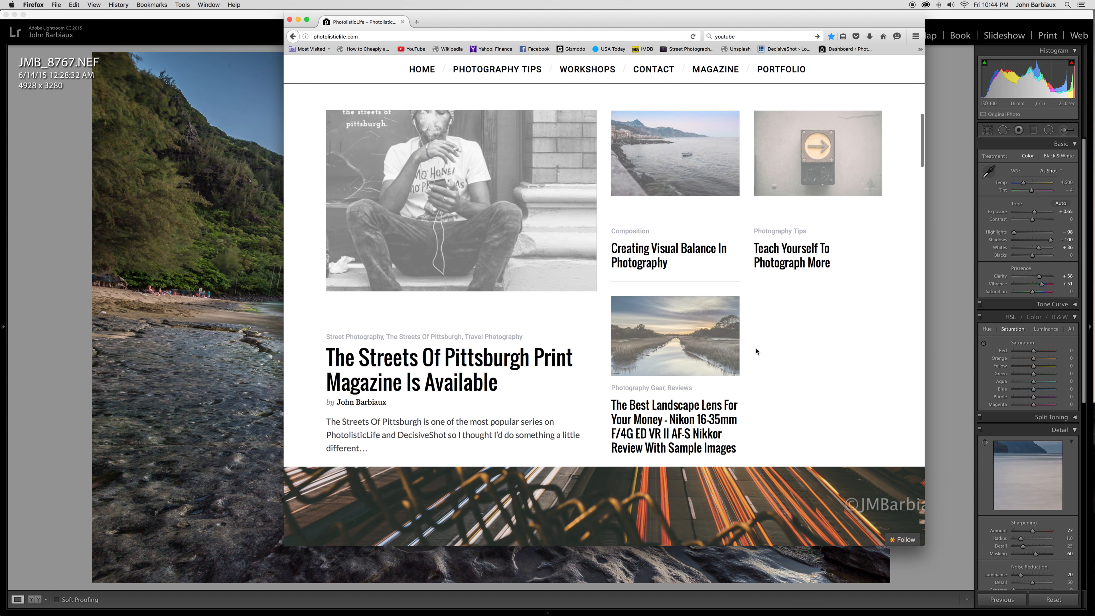
pyautogui.scroll(-15, 756, 352)
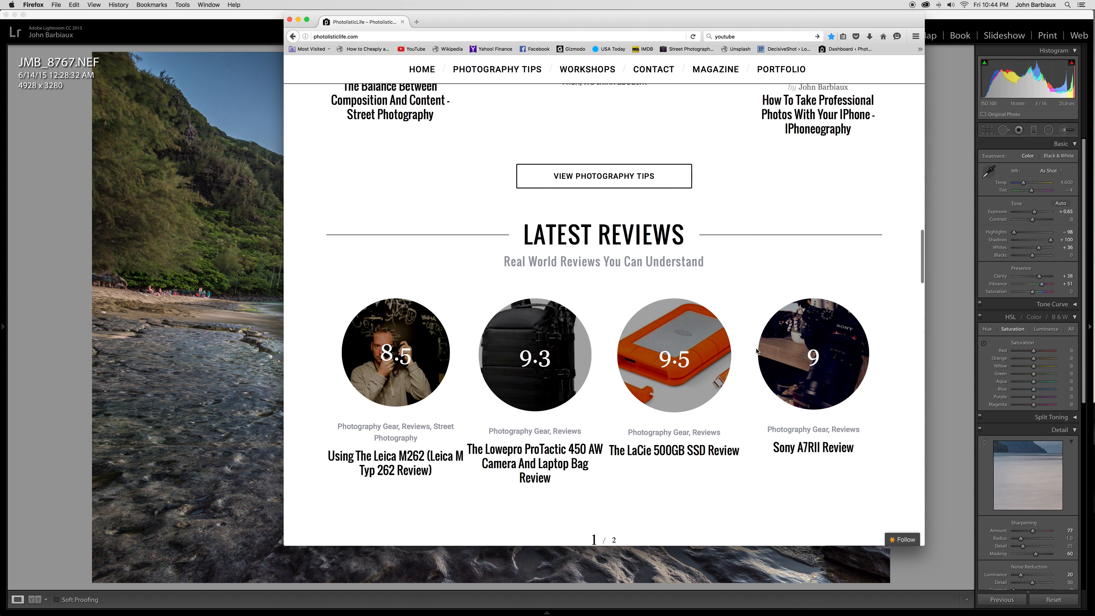
pyautogui.scroll(-10, 757, 352)
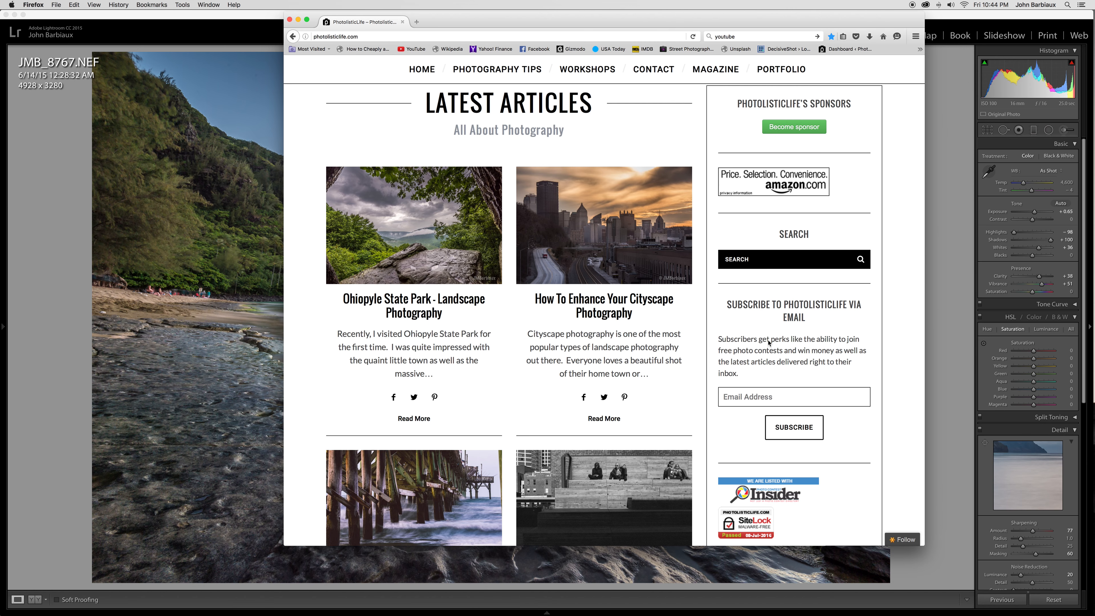
pyautogui.scroll(-15, 768, 343)
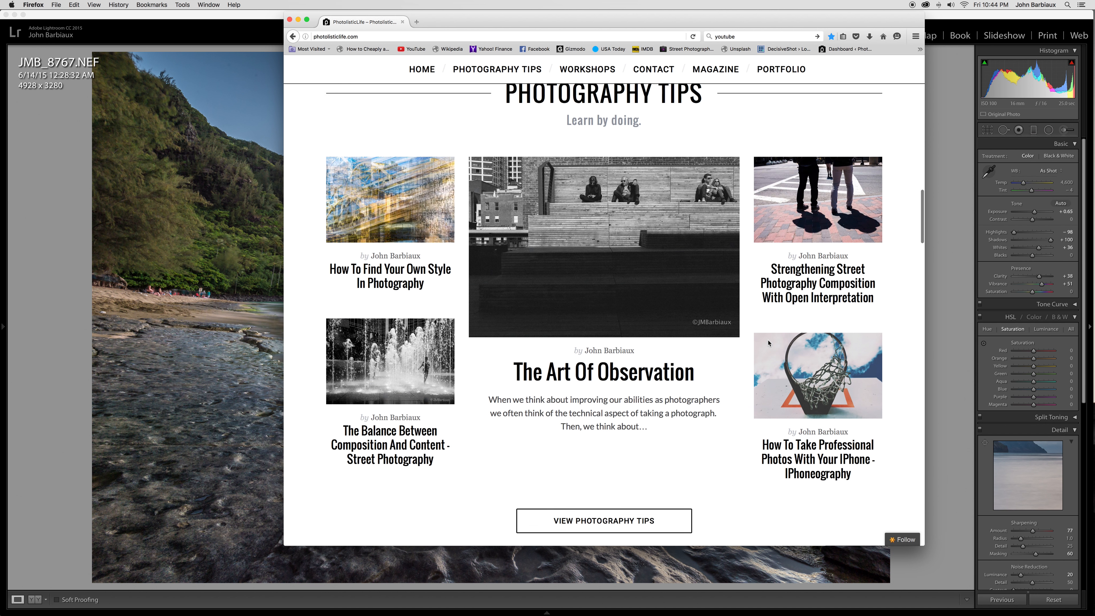
# Open the Abstract Fine Art gallery from the site's portfolio and look through the Union Trust Building images.
pyautogui.click(780, 69)
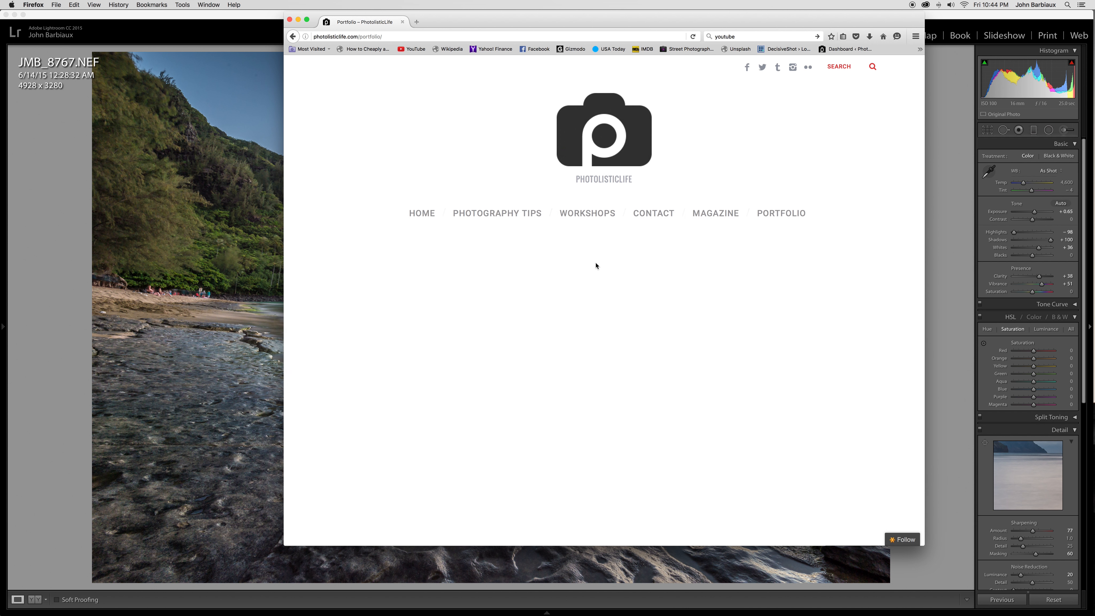
pyautogui.scroll(-3, 418, 341)
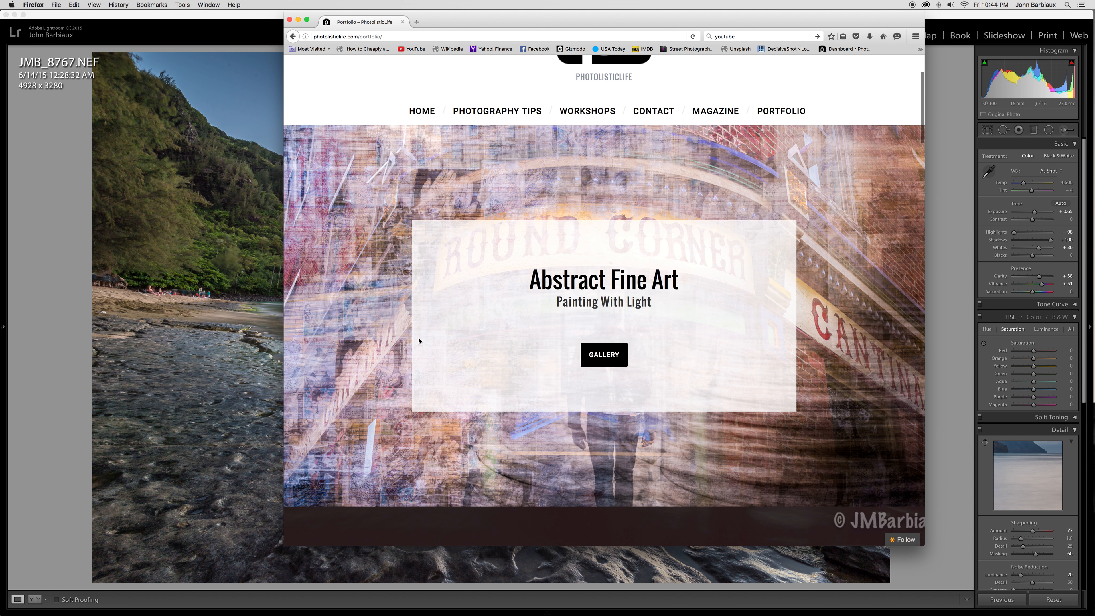
pyautogui.click(606, 363)
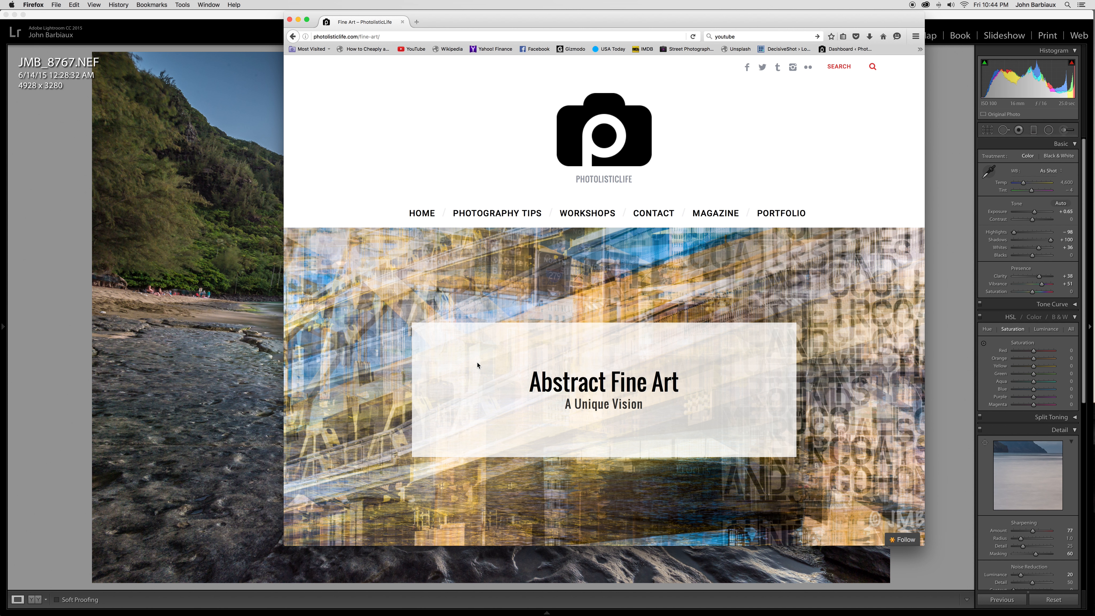
pyautogui.scroll(-10, 477, 365)
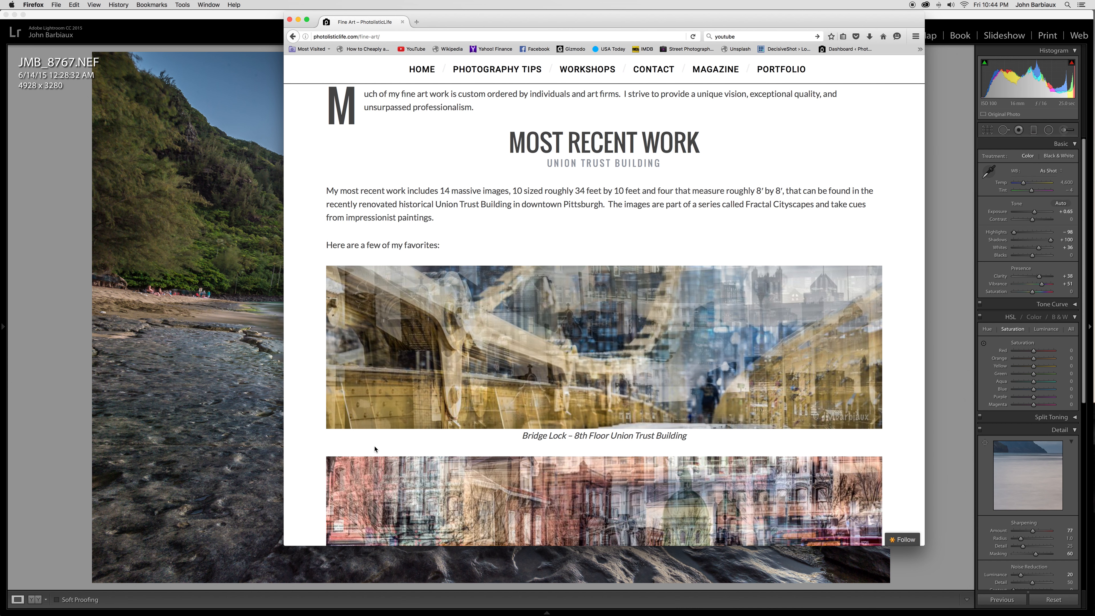
pyautogui.scroll(-3, 375, 449)
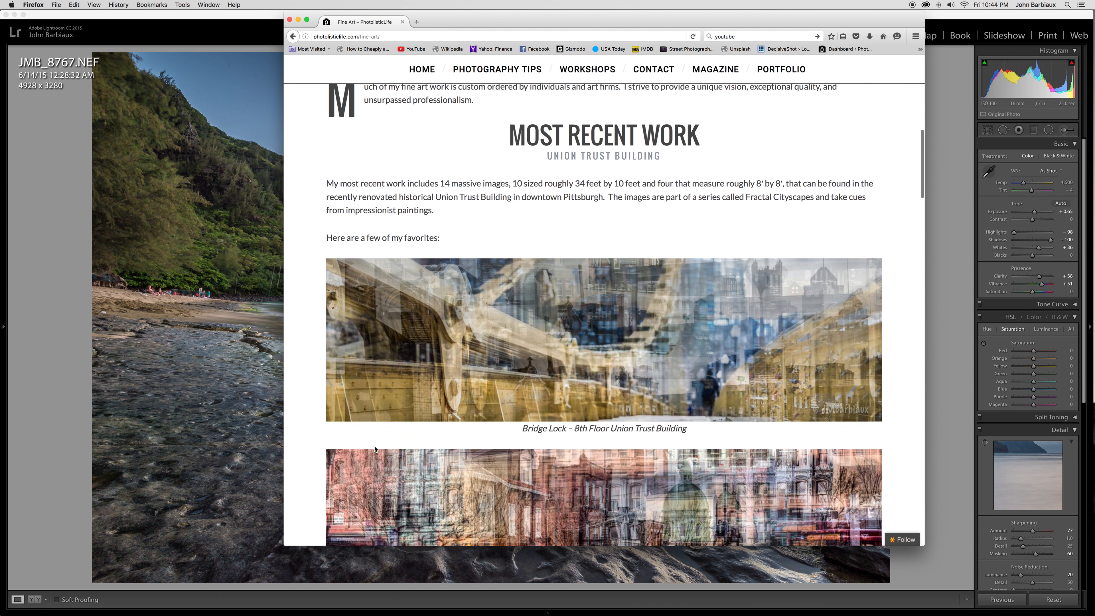
pyautogui.scroll(-7, 375, 449)
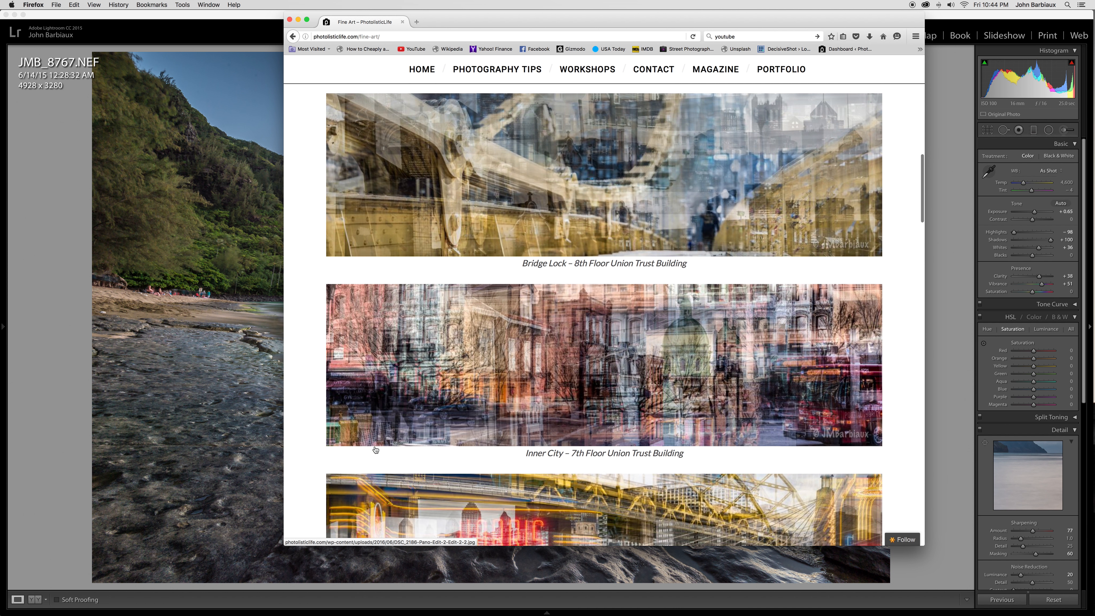
pyautogui.scroll(20, 790, 141)
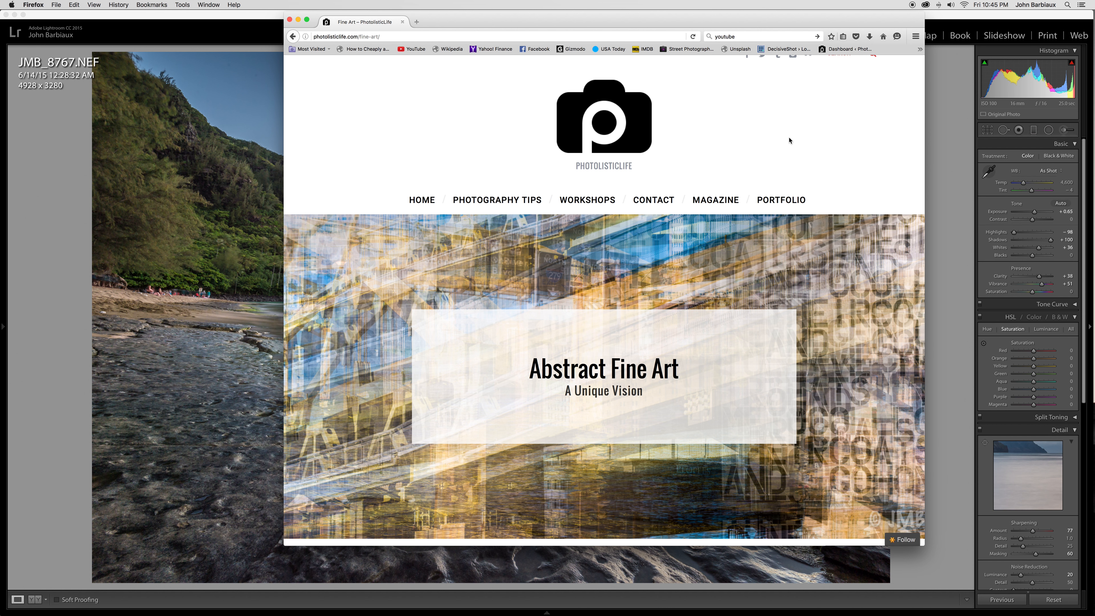